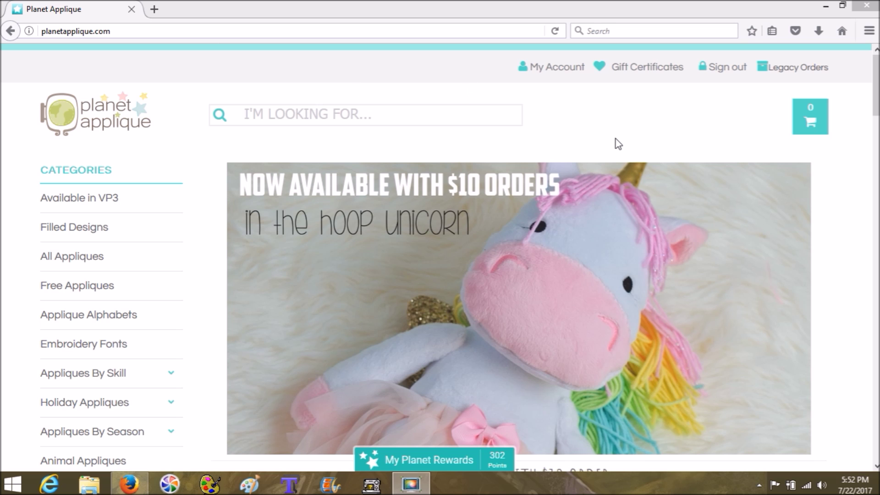
- Look through the featured unicorn and applique designs on the Planet Applique home page, and check the browser's recent downloads
{"action": "scroll", "coordinate": [676, 136], "scroll_direction": "down", "scroll_amount": 6}
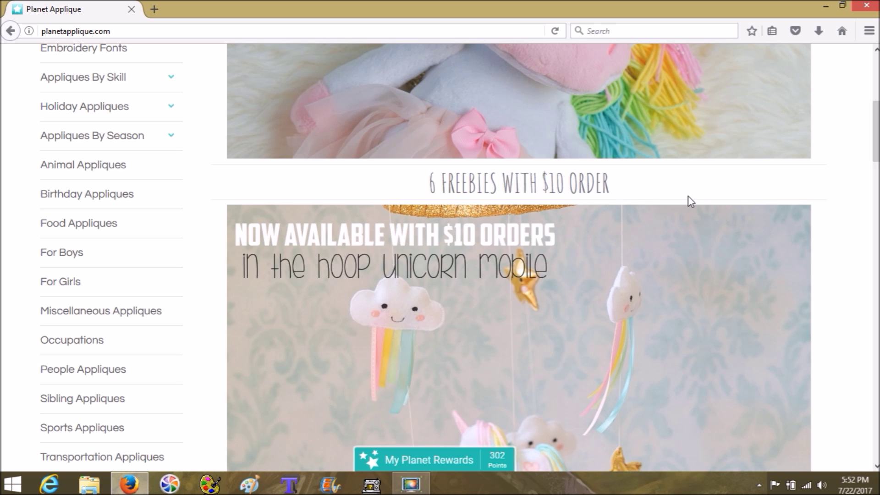
{"action": "scroll", "coordinate": [605, 252], "scroll_direction": "down", "scroll_amount": 3}
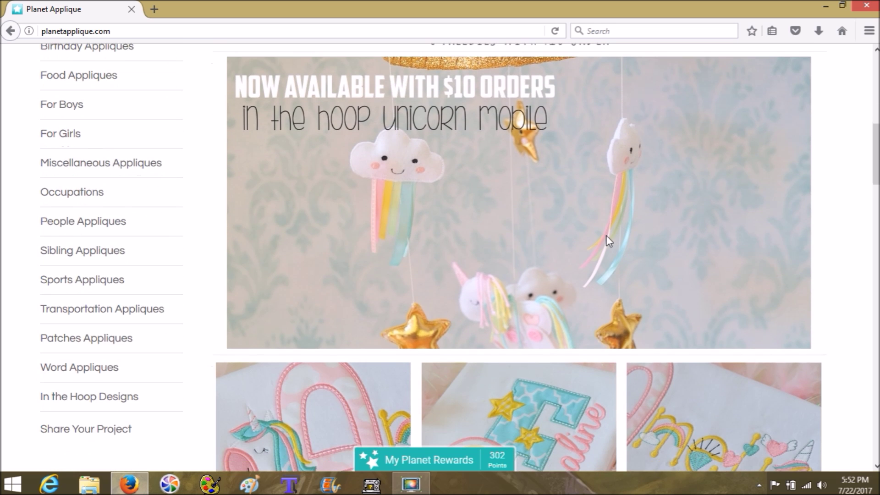
{"action": "scroll", "coordinate": [607, 239], "scroll_direction": "down", "scroll_amount": 3}
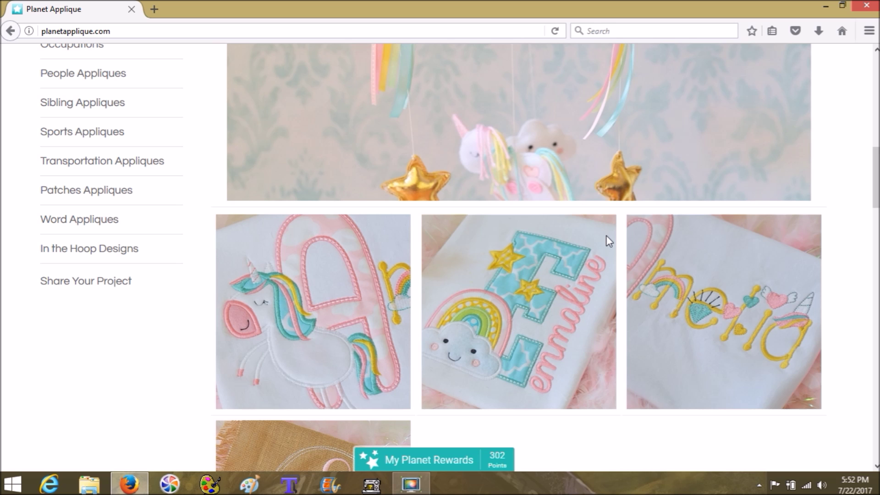
{"action": "scroll", "coordinate": [609, 241], "scroll_direction": "down", "scroll_amount": 2}
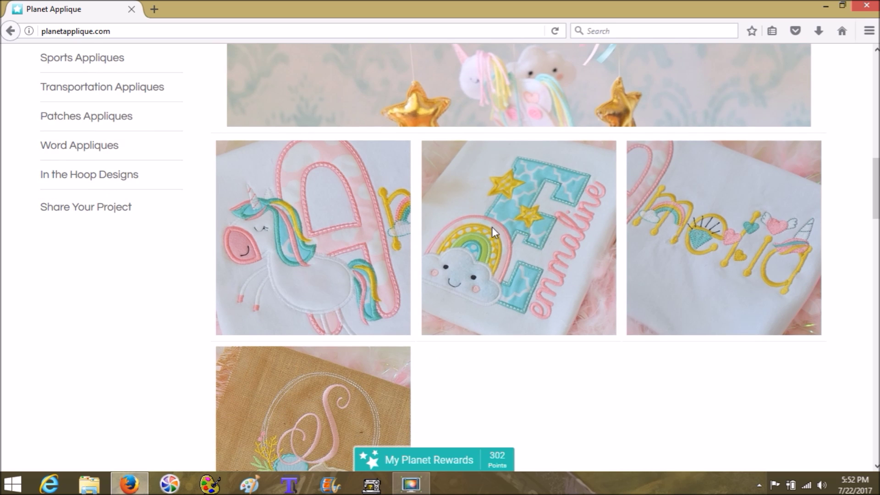
{"action": "scroll", "coordinate": [491, 228], "scroll_direction": "down", "scroll_amount": 2}
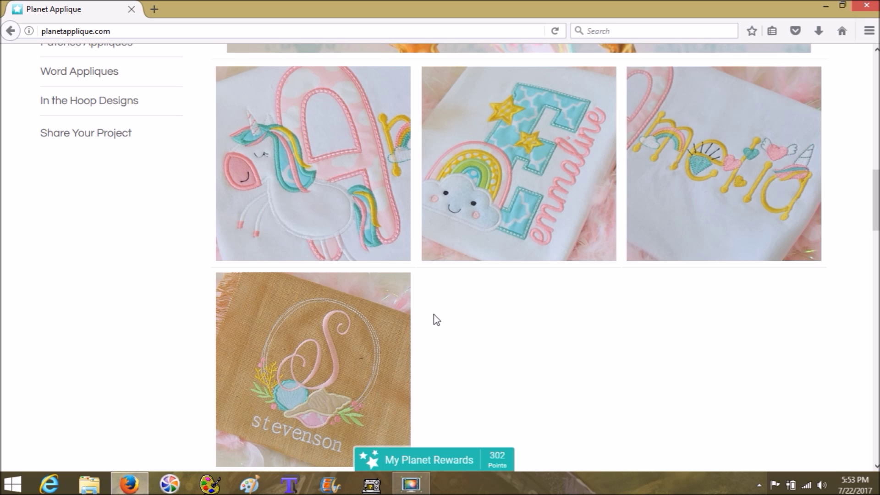
{"action": "left_click", "coordinate": [373, 485]}
{"action": "scroll", "coordinate": [536, 309], "scroll_direction": "up", "scroll_amount": 3}
{"action": "scroll", "coordinate": [537, 304], "scroll_direction": "up", "scroll_amount": 12}
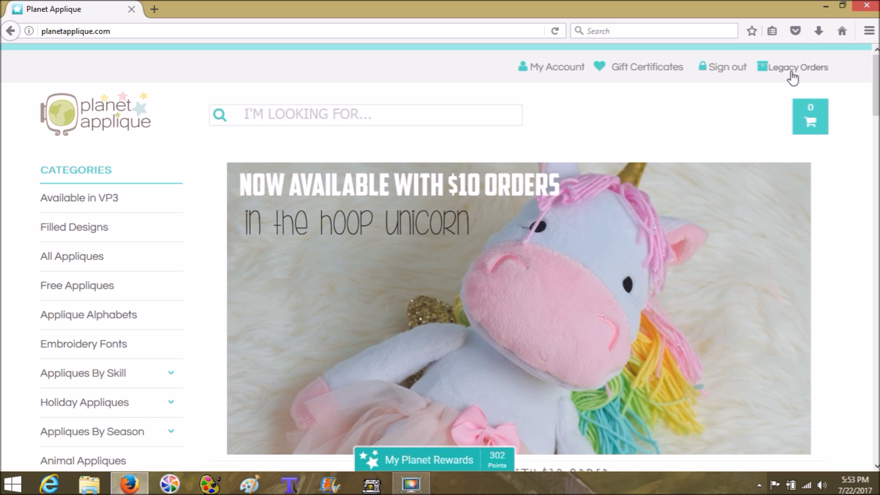
{"action": "left_click", "coordinate": [820, 31]}
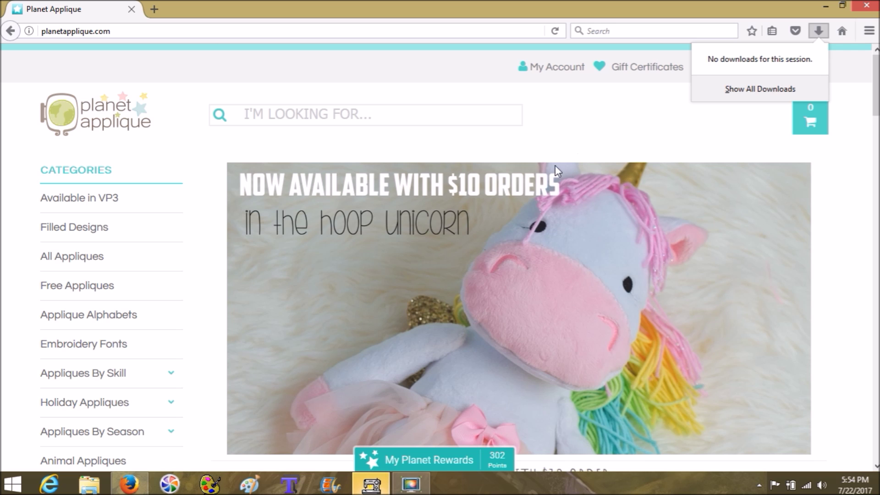
- Switch to SewWhat-Pro and open the pes-unicornalpha zip from the Alphabets folder inside the Planet Applique folder
{"action": "left_click", "coordinate": [373, 486]}
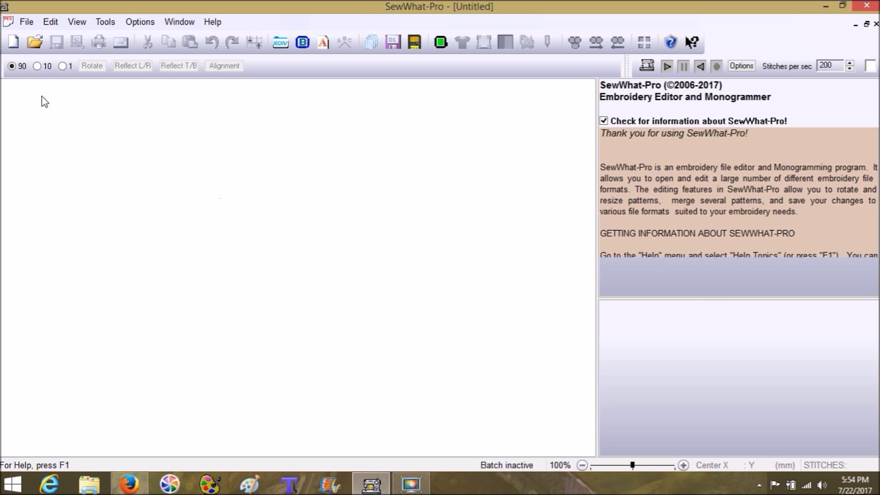
{"action": "left_click", "coordinate": [34, 42]}
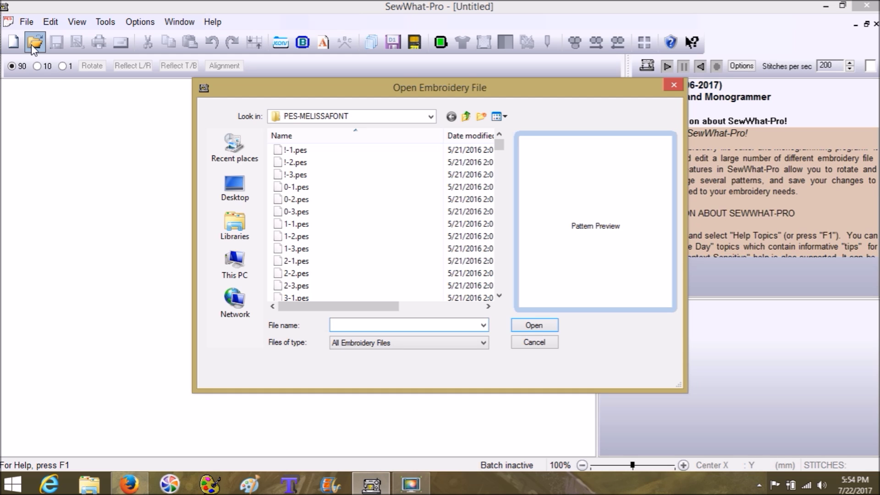
{"action": "left_click", "coordinate": [466, 120]}
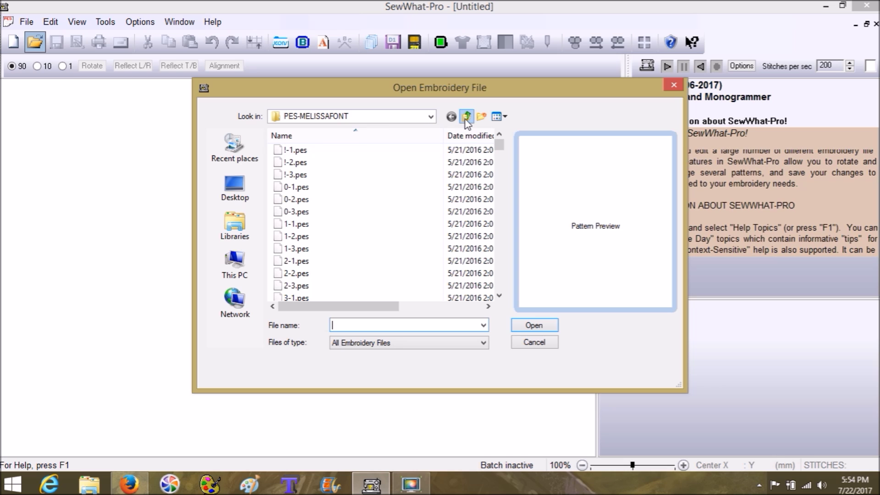
{"action": "left_click", "coordinate": [465, 120]}
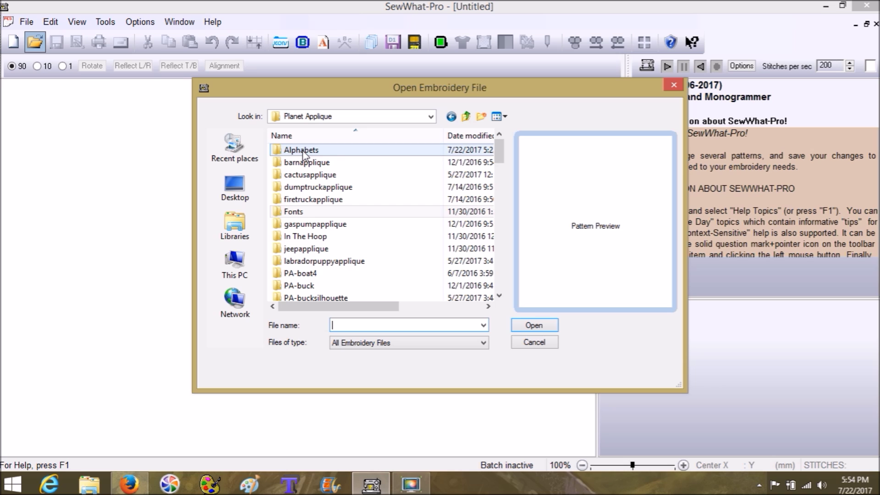
{"action": "double_click", "coordinate": [302, 151]}
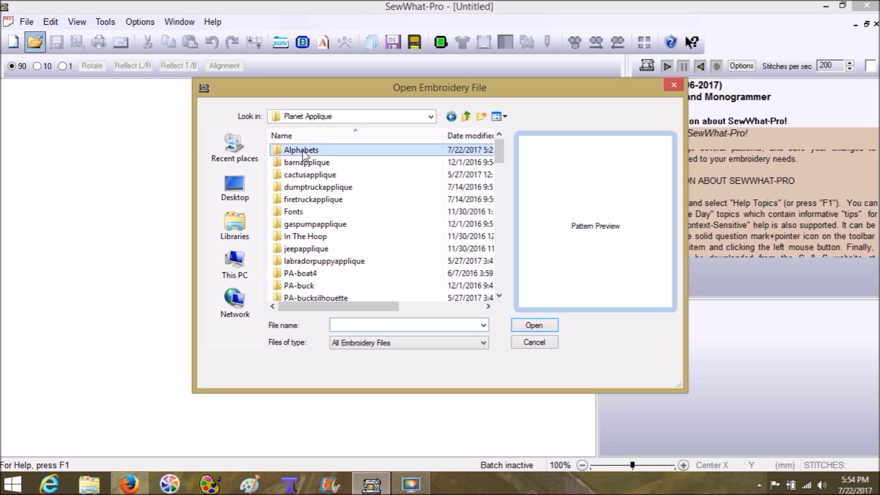
{"action": "scroll", "coordinate": [484, 227], "scroll_direction": "down", "scroll_amount": 6}
{"action": "scroll", "coordinate": [483, 228], "scroll_direction": "down", "scroll_amount": 8}
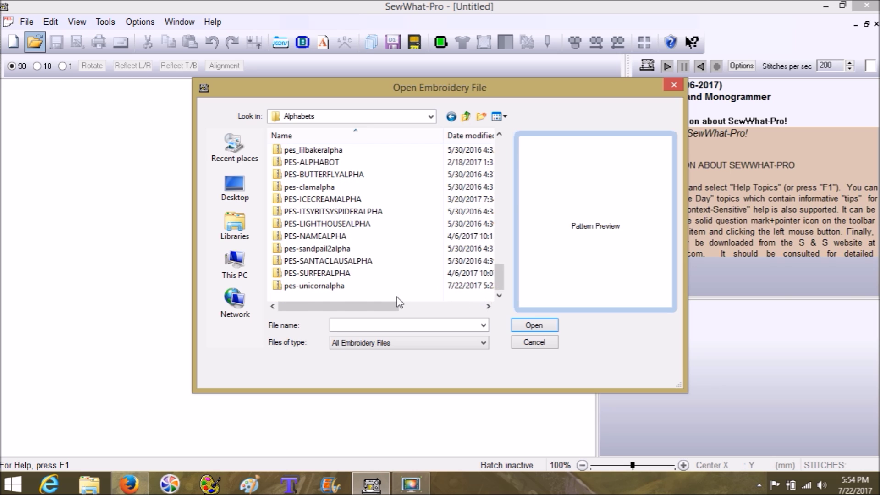
{"action": "left_click", "coordinate": [309, 285]}
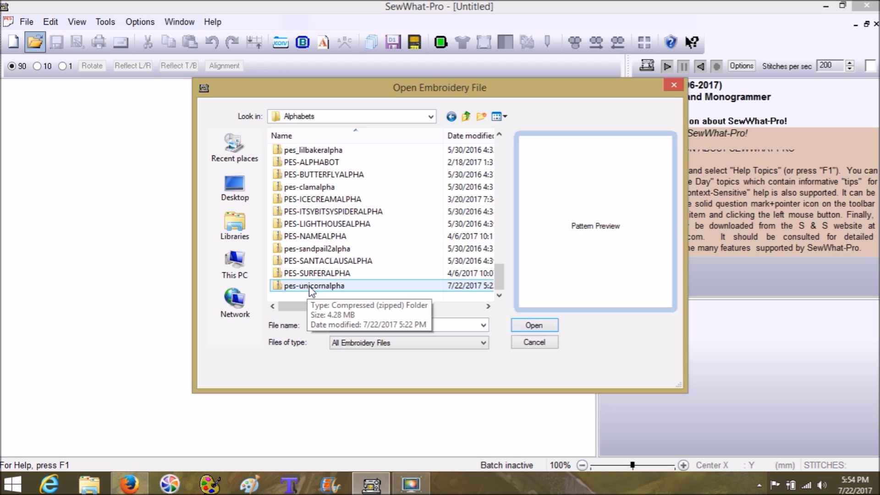
{"action": "double_click", "coordinate": [308, 286]}
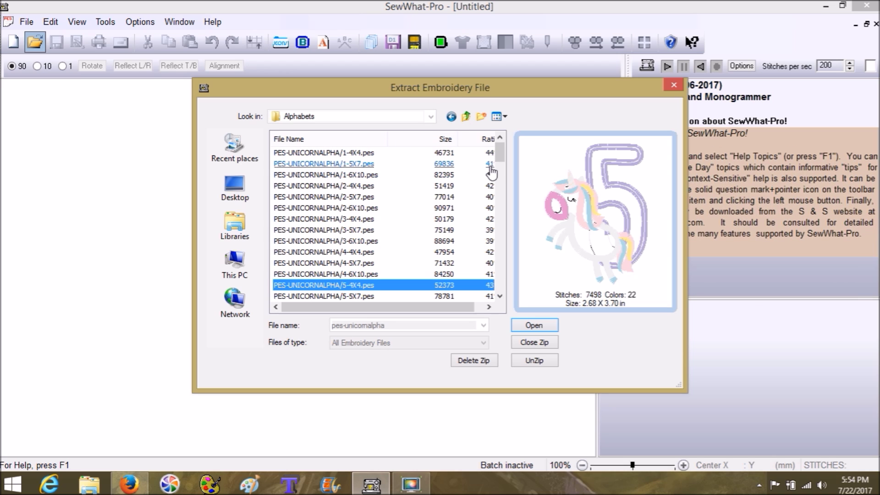
- Preview the unicorn number 5 design in the 5X7 and 6X10 sizes and number 6 in 5X7
{"action": "left_click_drag", "start_coordinate": [498, 158], "coordinate": [499, 179]}
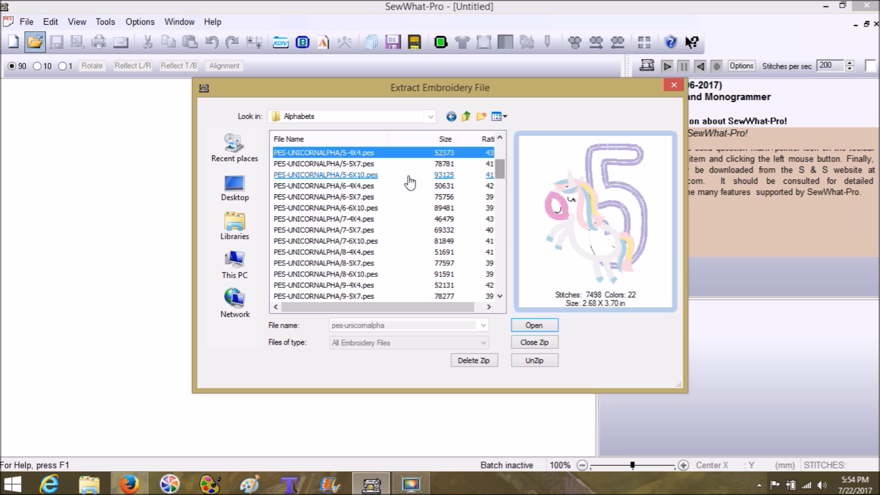
{"action": "left_click", "coordinate": [369, 166]}
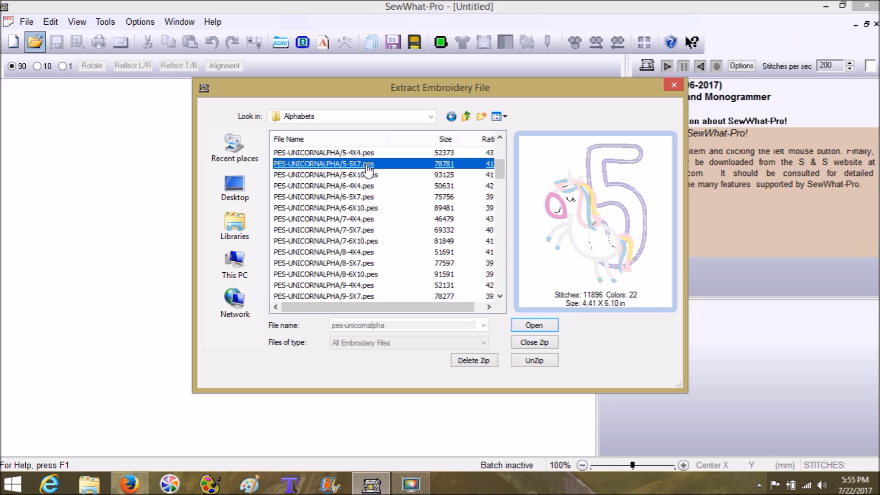
{"action": "left_click", "coordinate": [371, 175]}
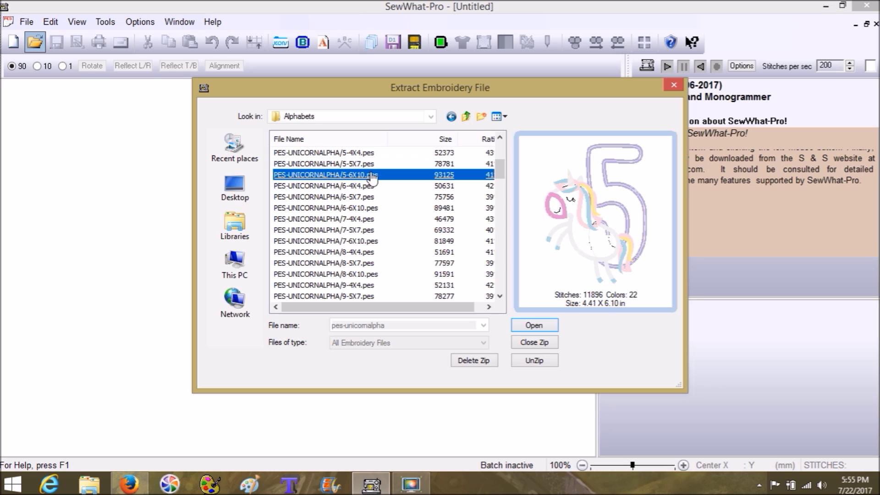
{"action": "left_click", "coordinate": [364, 197]}
- Open the unicorn letter B design B4X4.pes from the zip archive
{"action": "left_click_drag", "start_coordinate": [500, 167], "coordinate": [502, 204]}
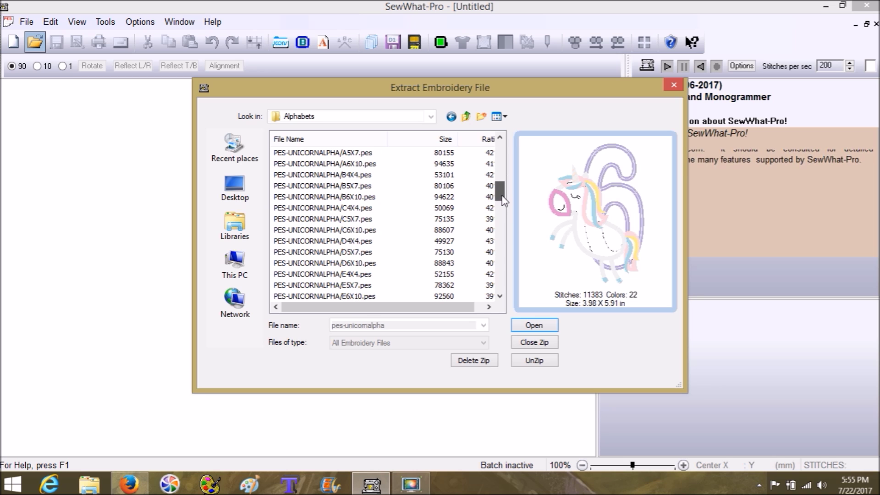
{"action": "left_click", "coordinate": [347, 176]}
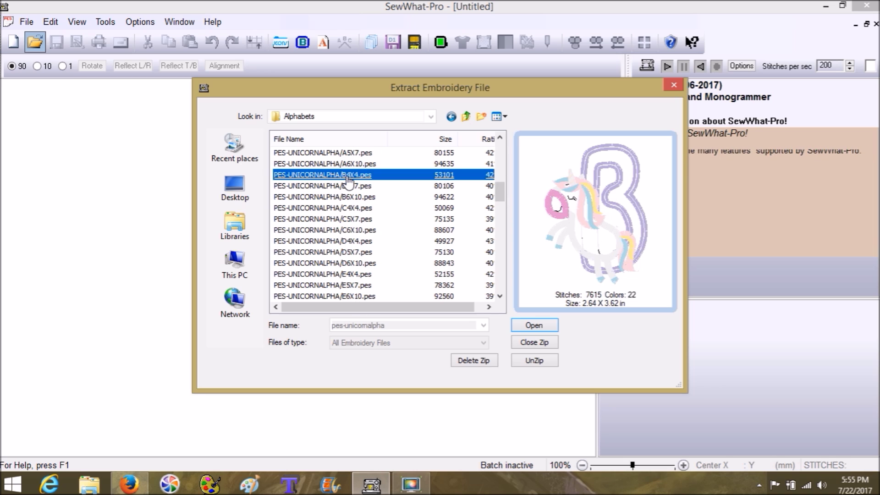
{"action": "left_click", "coordinate": [546, 326]}
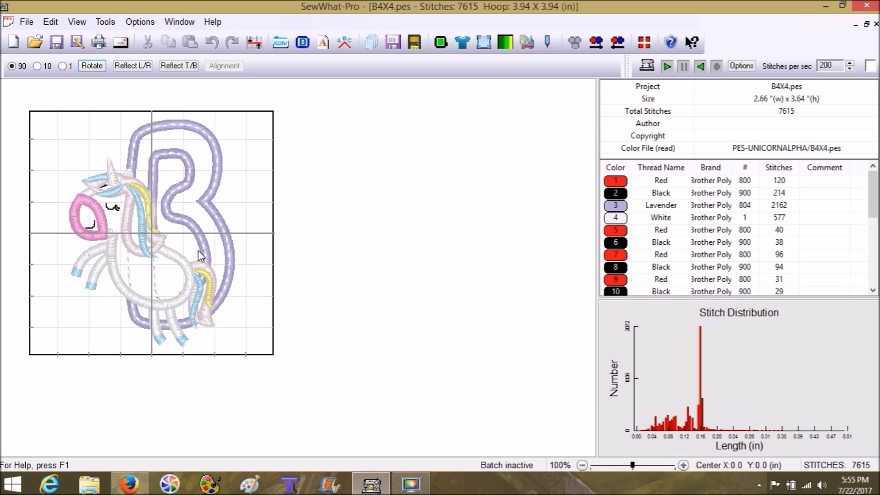
- Move the unicorn B pattern to the hoop's left edge and resize it to 3.9 in high with the aspect ratio locked
{"action": "left_click", "coordinate": [214, 250]}
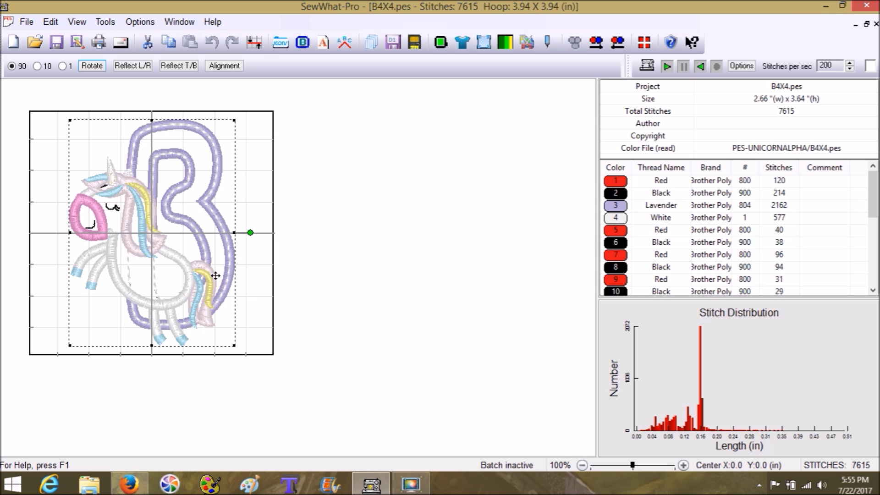
{"action": "left_click_drag", "start_coordinate": [215, 276], "coordinate": [177, 274]}
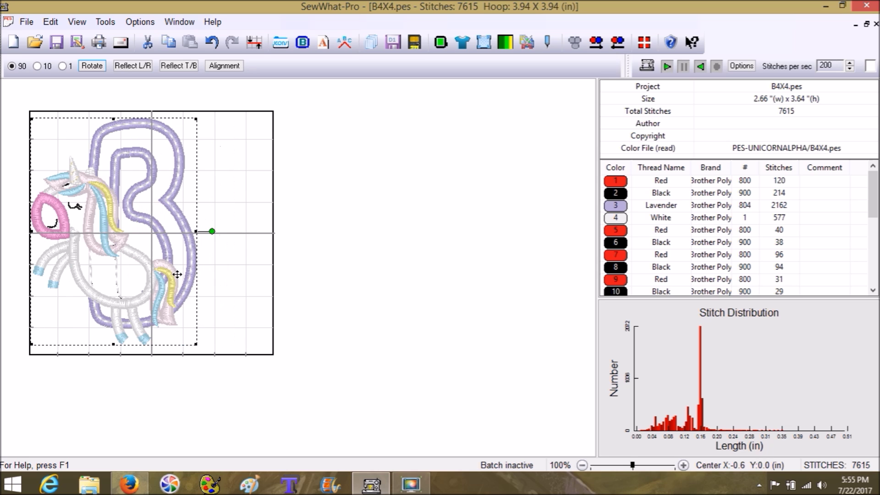
{"action": "left_click", "coordinate": [482, 45]}
{"action": "left_click_drag", "start_coordinate": [450, 224], "coordinate": [435, 223]}
{"action": "type", "text": "3.9"}
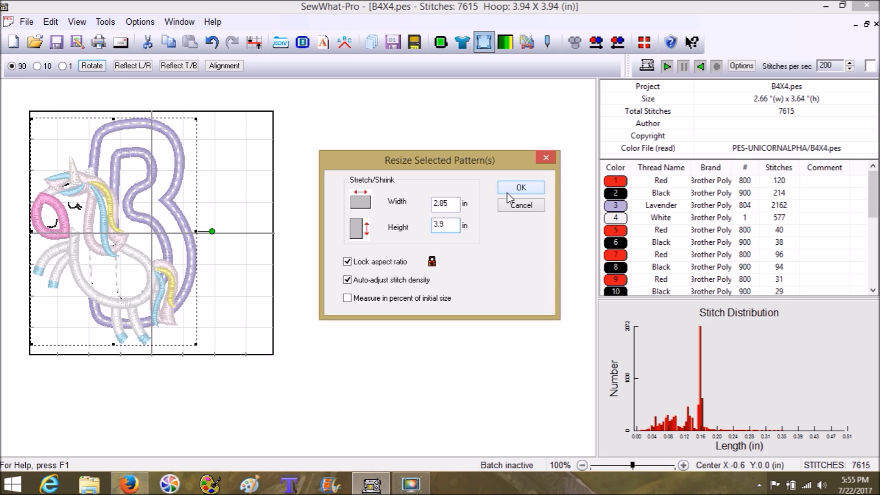
{"action": "left_click", "coordinate": [520, 187]}
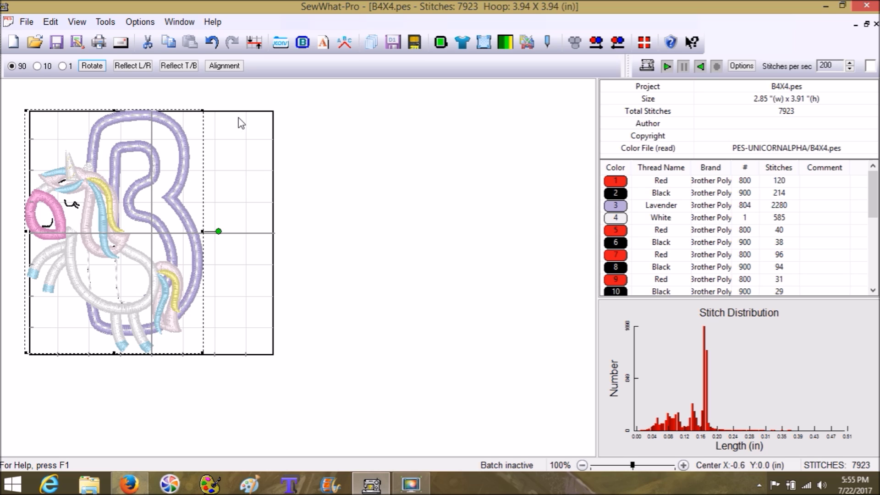
{"action": "left_click", "coordinate": [289, 164]}
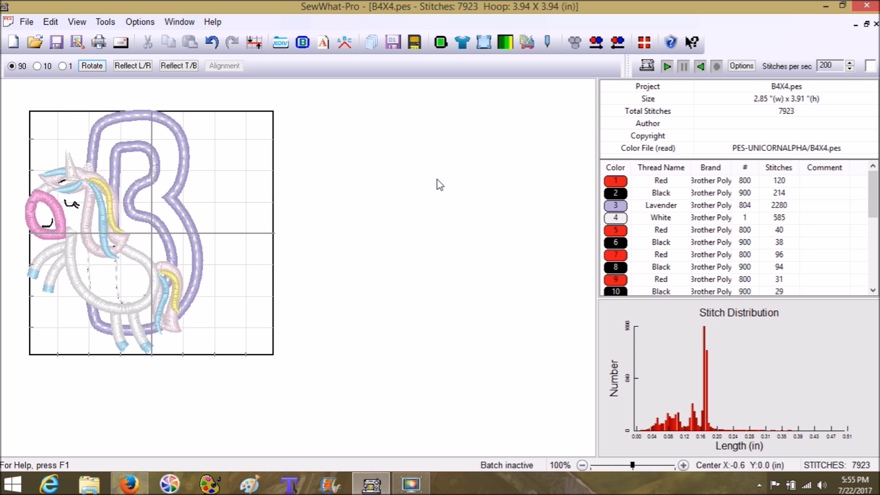
- Inspect the stitches of the first five thread colors individually, returning to the white thread 4, and restore the full design view
{"action": "left_click", "coordinate": [626, 182]}
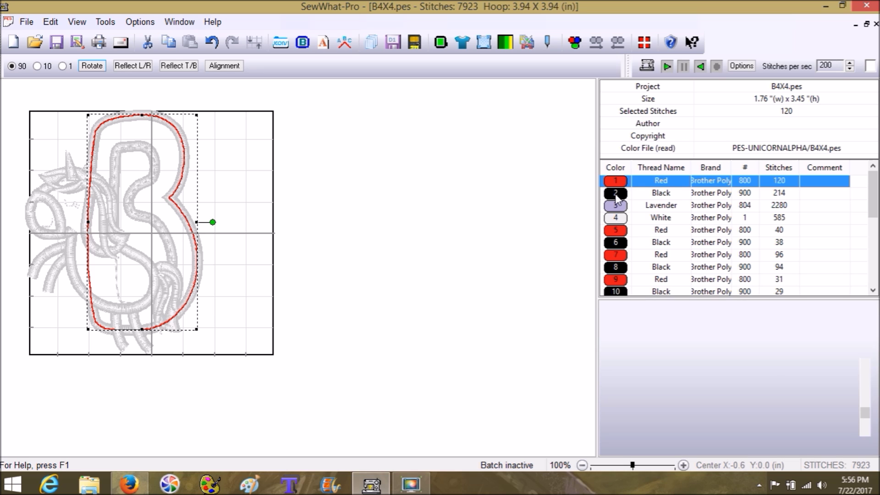
{"action": "left_click", "coordinate": [617, 197]}
{"action": "left_click", "coordinate": [618, 208]}
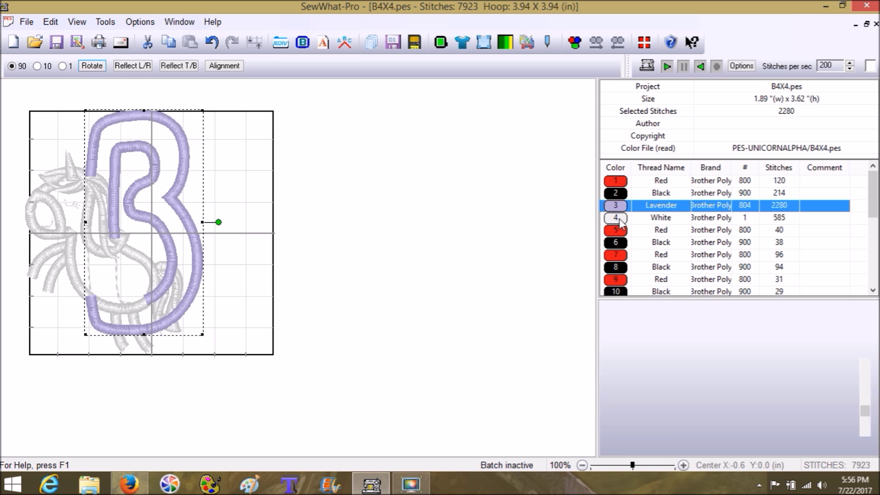
{"action": "left_click", "coordinate": [619, 221]}
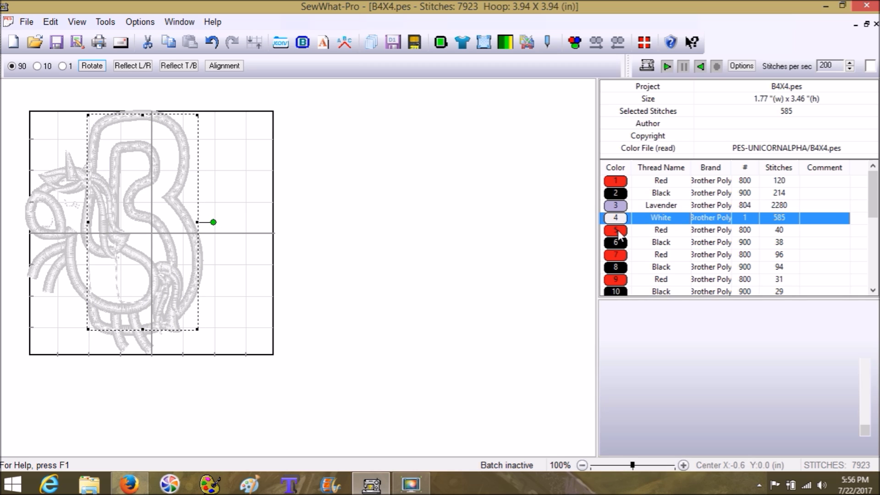
{"action": "left_click", "coordinate": [619, 231]}
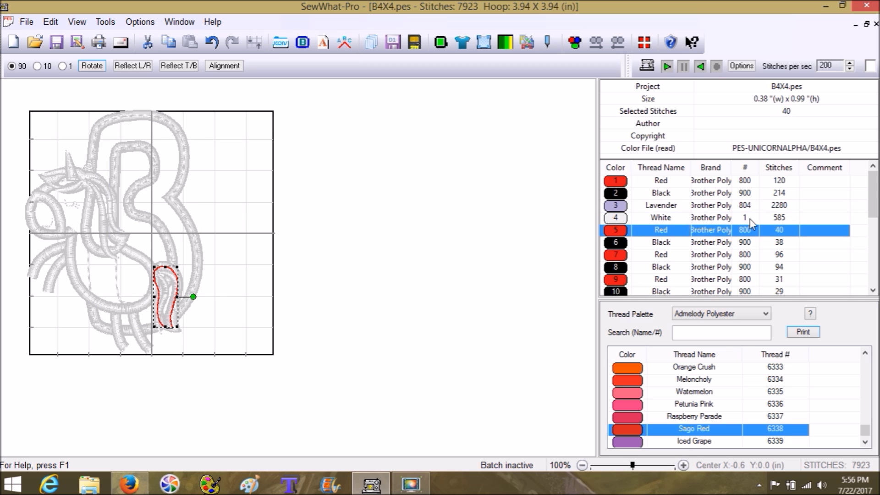
{"action": "left_click", "coordinate": [616, 221]}
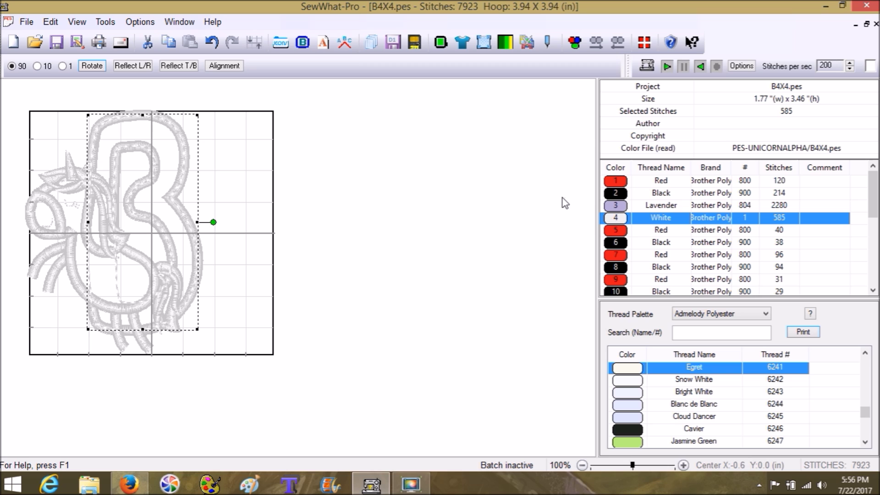
{"action": "left_click", "coordinate": [191, 202]}
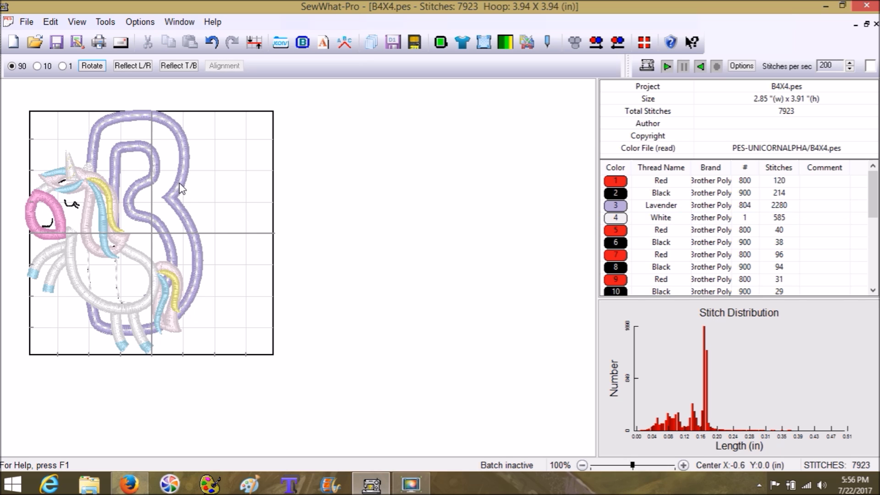
- Delete the white thread 4 decorative stitching from the letter B
{"action": "left_click", "coordinate": [607, 219]}
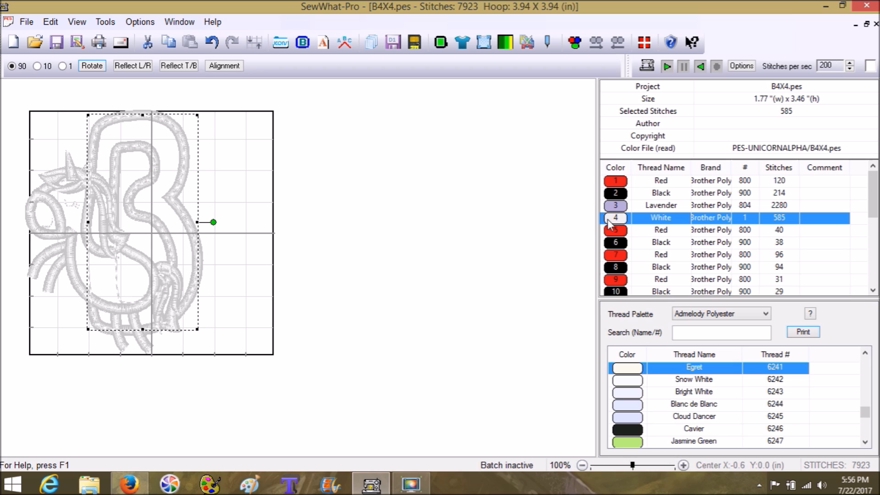
{"action": "right_click", "coordinate": [609, 223]}
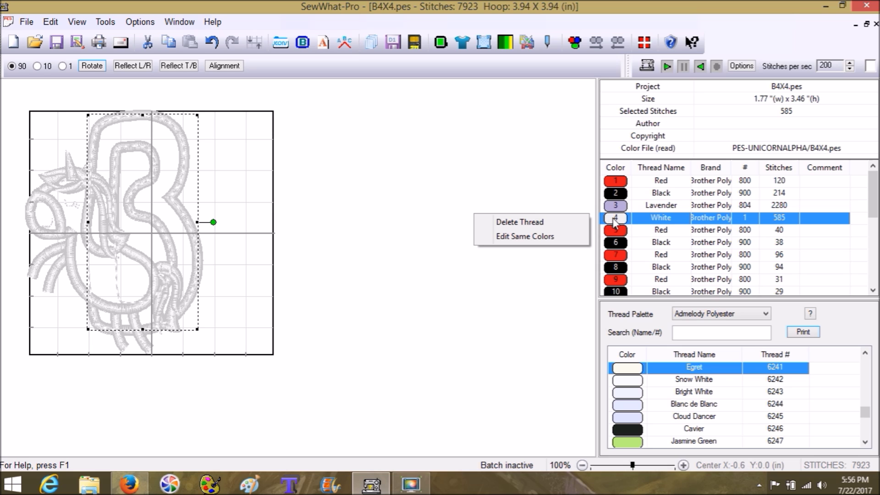
{"action": "left_click", "coordinate": [569, 223]}
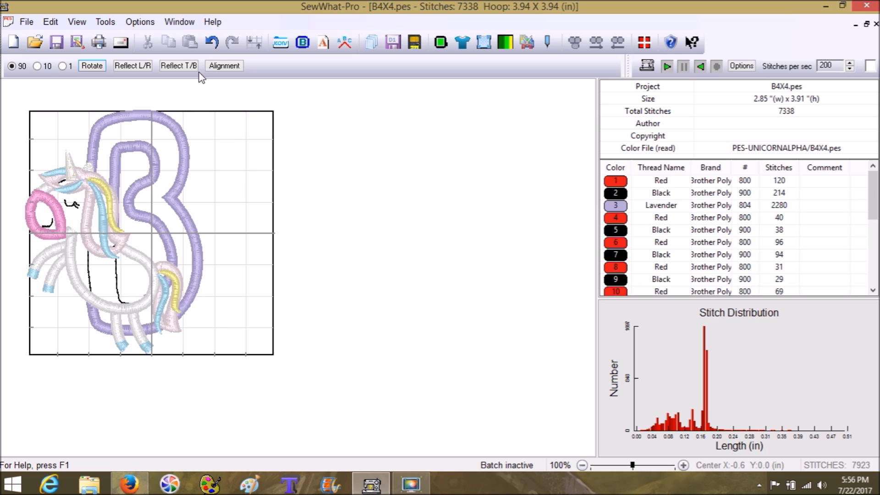
- Start merging another embroidery file into the design and browse to the Planet Applique Fonts folder
{"action": "left_click", "coordinate": [51, 23]}
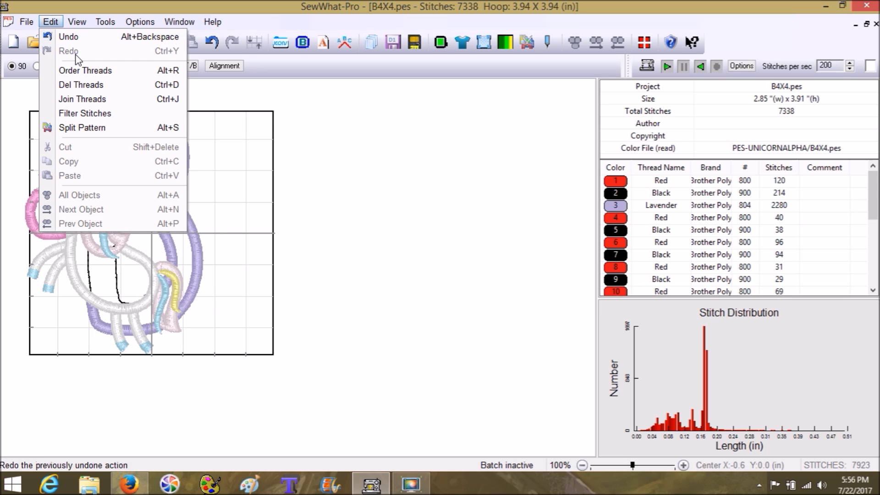
{"action": "left_click", "coordinate": [30, 21]}
{"action": "left_click", "coordinate": [29, 21]}
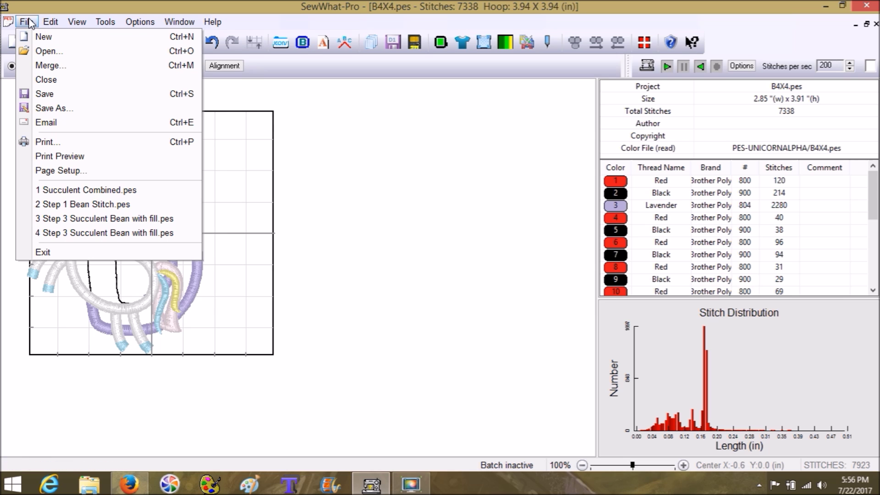
{"action": "left_click", "coordinate": [48, 66]}
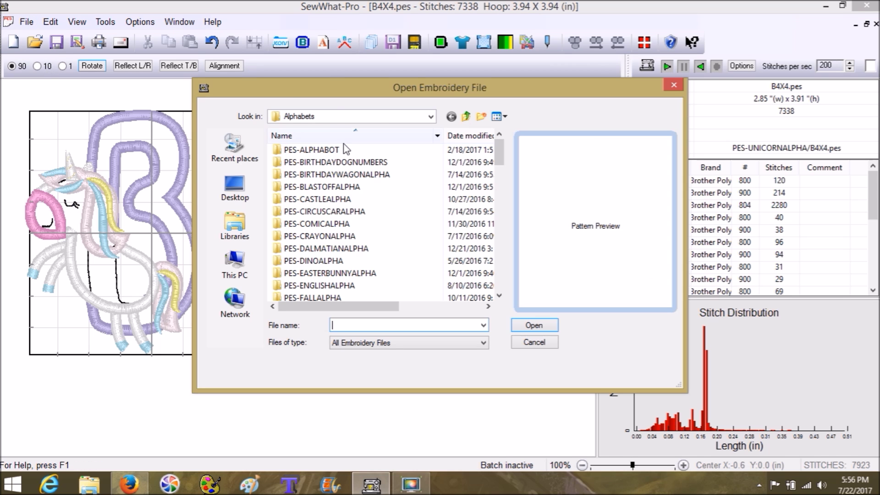
{"action": "left_click", "coordinate": [466, 118]}
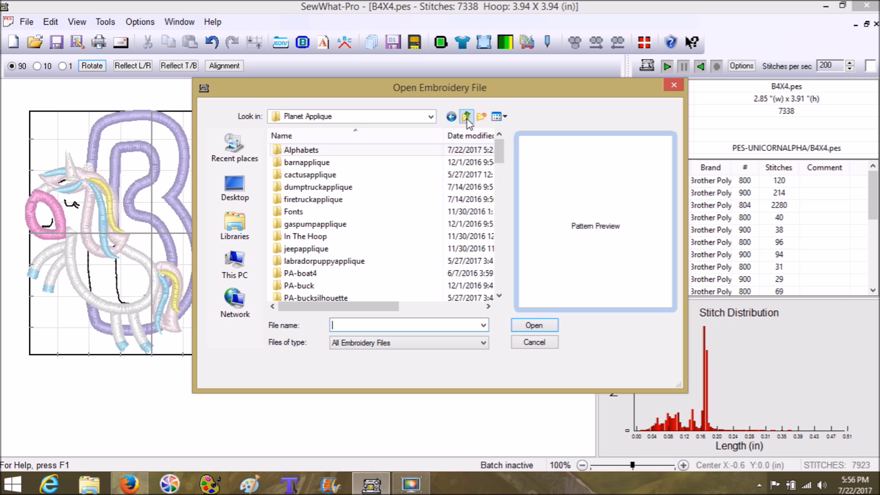
{"action": "double_click", "coordinate": [295, 212]}
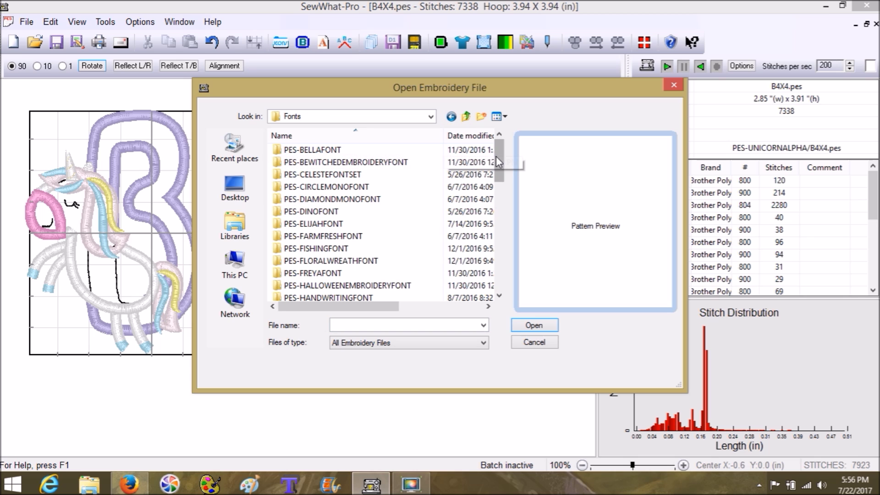
- Merge the letter b file B(2)3.pes from the PES-MIRIAMFONTSET folder and place it just outside the hoop's right edge
{"action": "left_click_drag", "start_coordinate": [498, 161], "coordinate": [501, 209]}
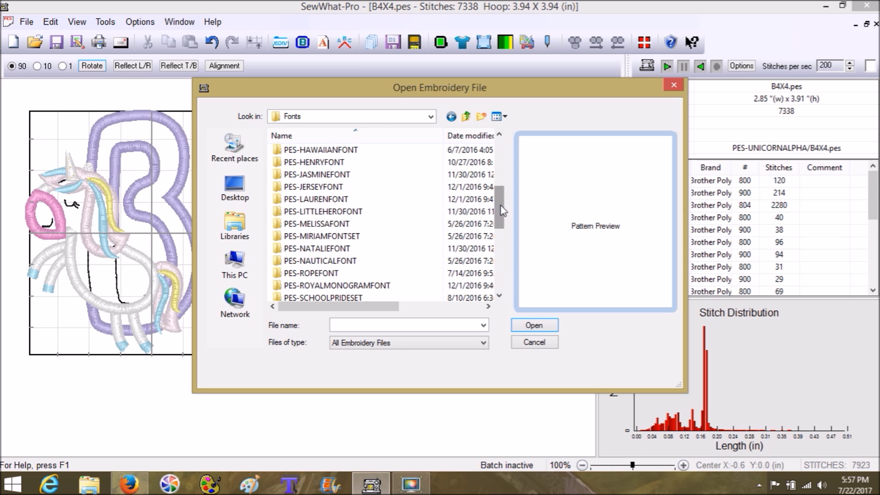
{"action": "left_click", "coordinate": [374, 249]}
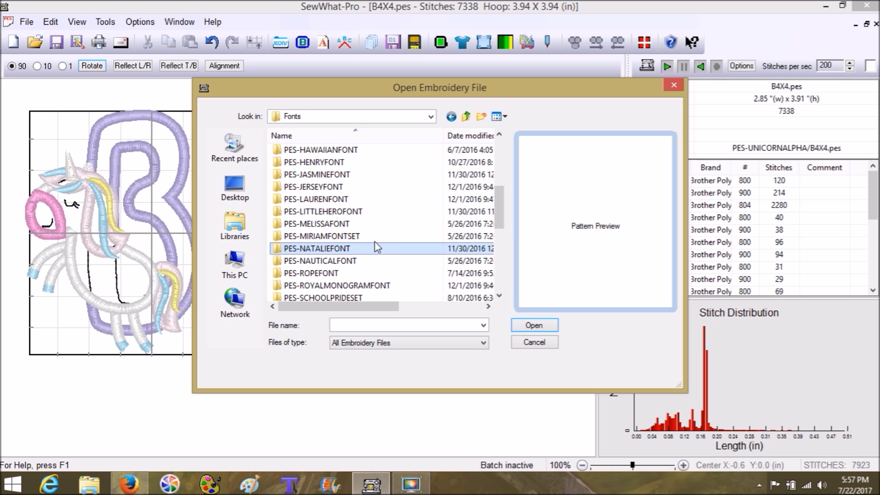
{"action": "left_click", "coordinate": [337, 236]}
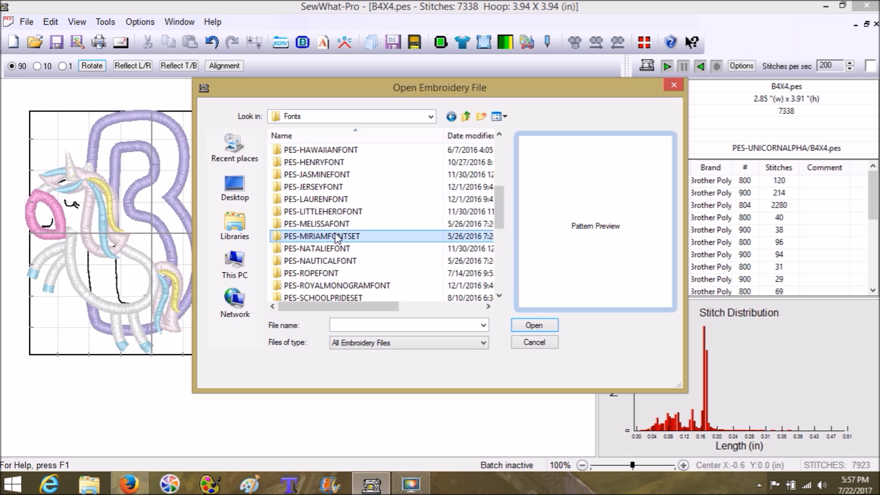
{"action": "double_click", "coordinate": [337, 237]}
{"action": "left_click_drag", "start_coordinate": [501, 142], "coordinate": [504, 173]}
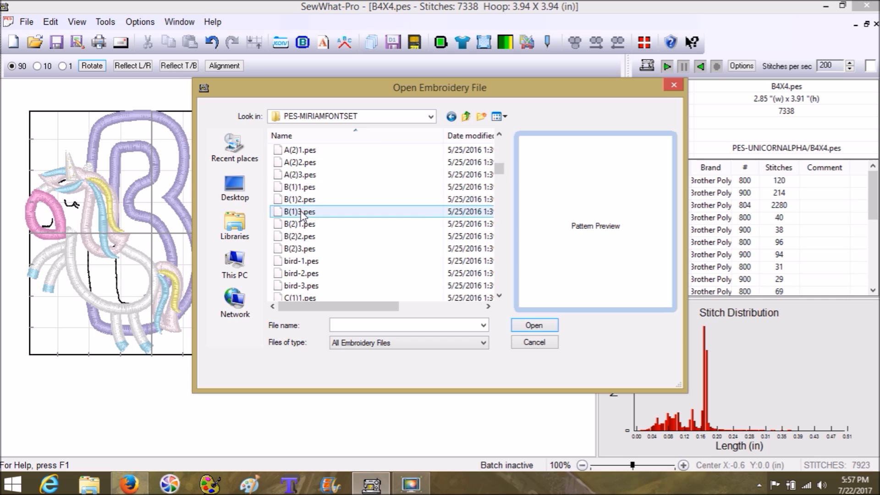
{"action": "left_click", "coordinate": [306, 250]}
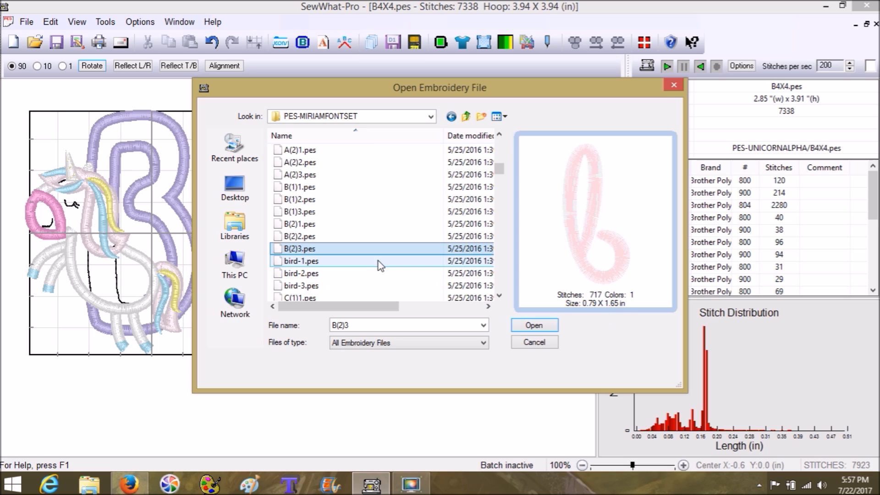
{"action": "left_click", "coordinate": [532, 326]}
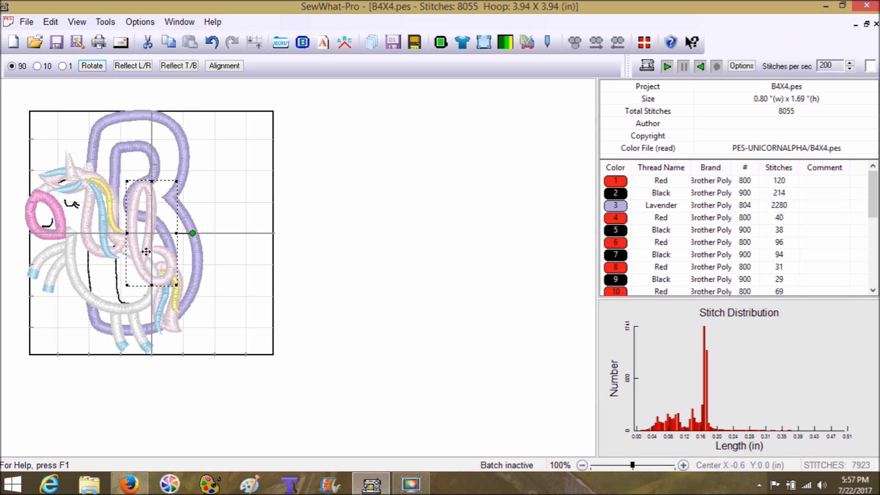
{"action": "left_click_drag", "start_coordinate": [147, 252], "coordinate": [297, 266]}
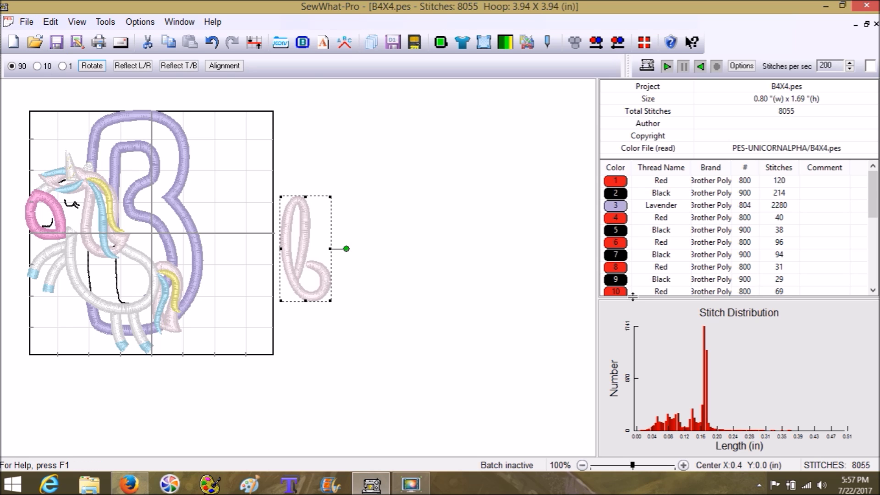
- Show the album of design icons and remove the pes-unicornalpha.zip Alphabets folder from it
{"action": "left_click", "coordinate": [284, 50]}
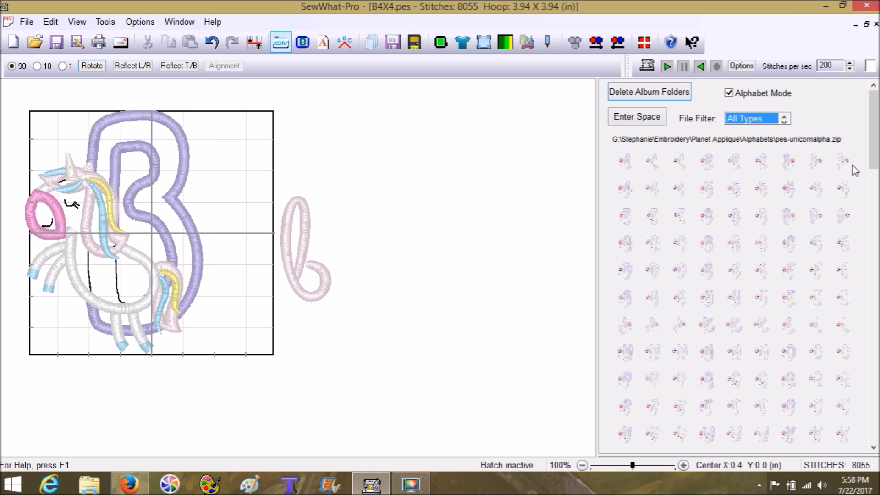
{"action": "left_click", "coordinate": [647, 90]}
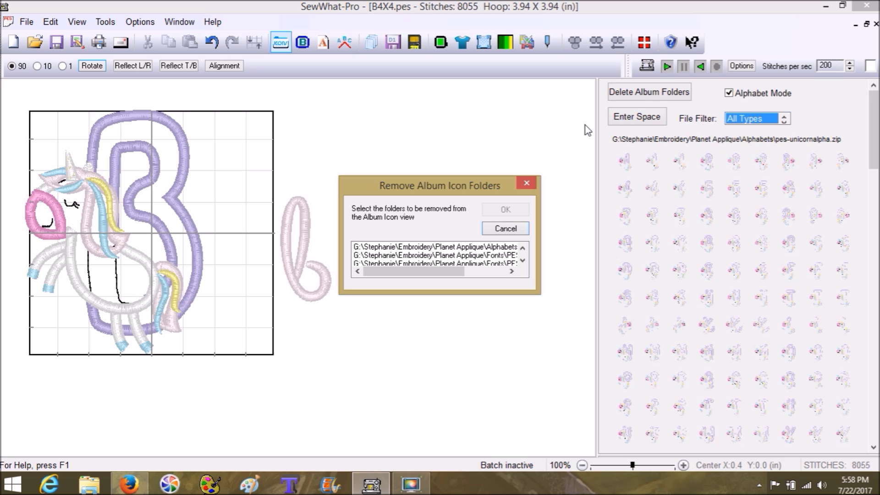
{"action": "left_click", "coordinate": [458, 248]}
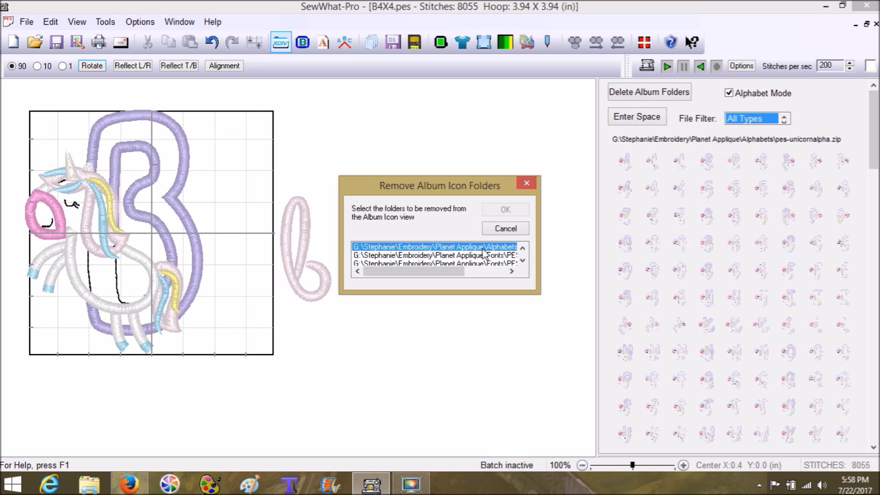
{"action": "left_click", "coordinate": [503, 209]}
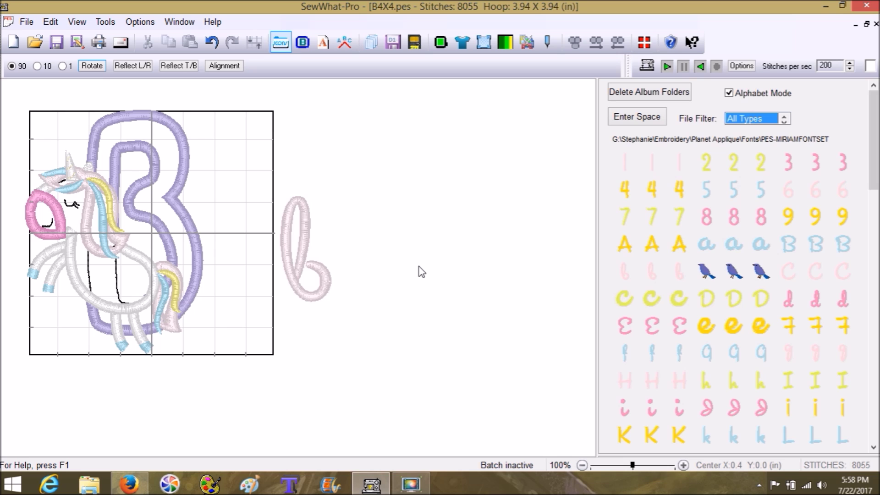
- Add the size 3 lowercase letters r, o and o from the Miriam font set after the b
{"action": "left_click_drag", "start_coordinate": [872, 186], "coordinate": [872, 203]}
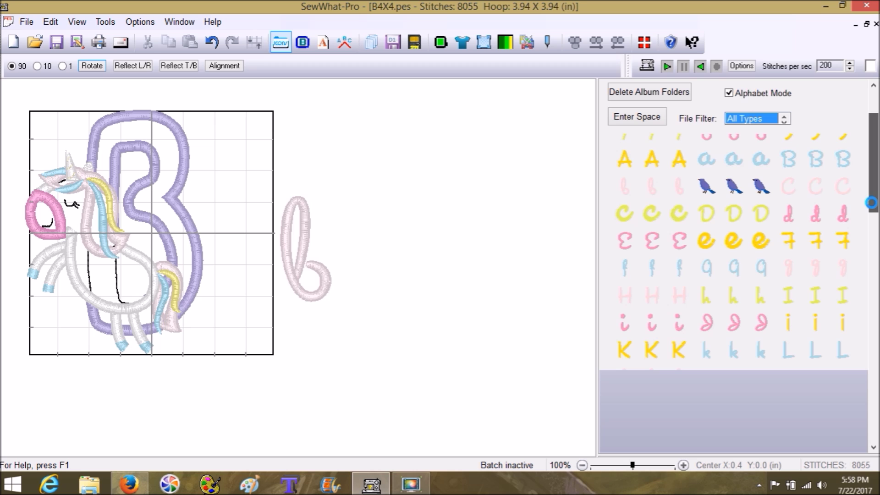
{"action": "left_click_drag", "start_coordinate": [874, 208], "coordinate": [872, 234]}
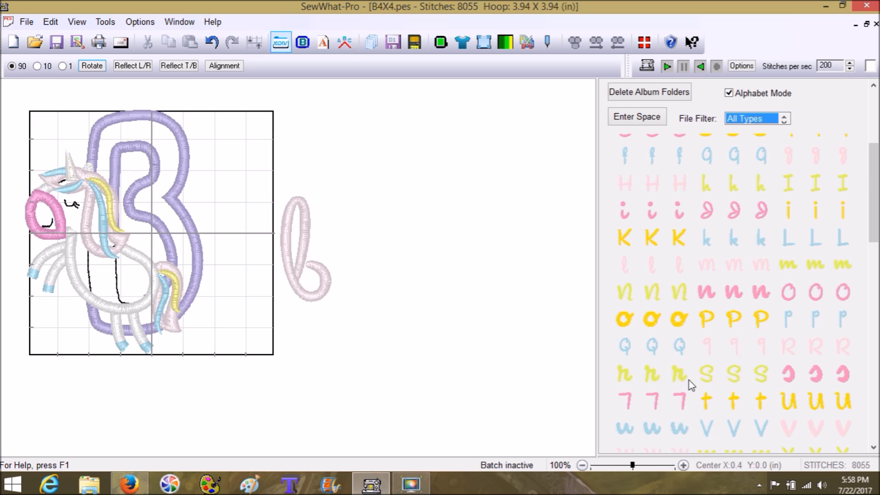
{"action": "left_click", "coordinate": [680, 375]}
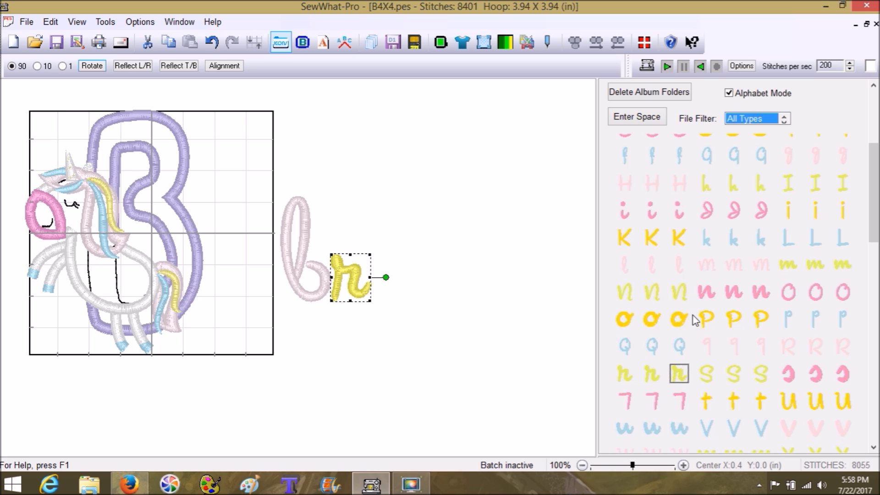
{"action": "left_click", "coordinate": [677, 319]}
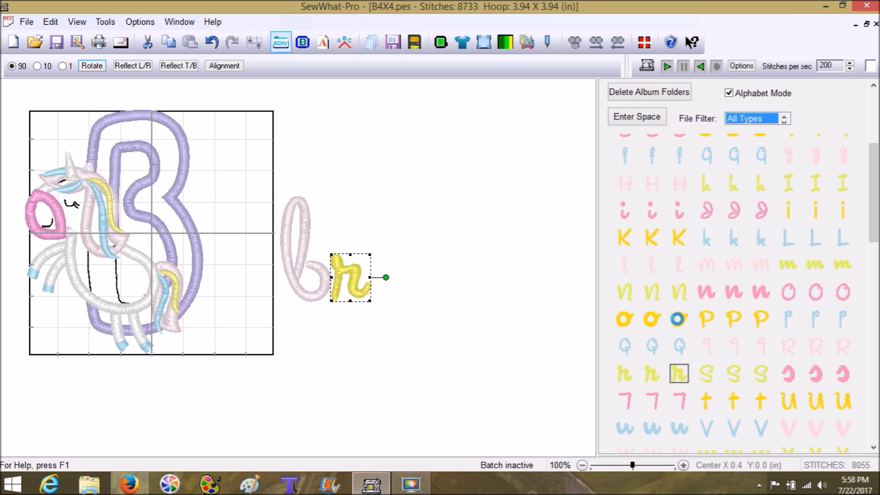
{"action": "left_click", "coordinate": [678, 319]}
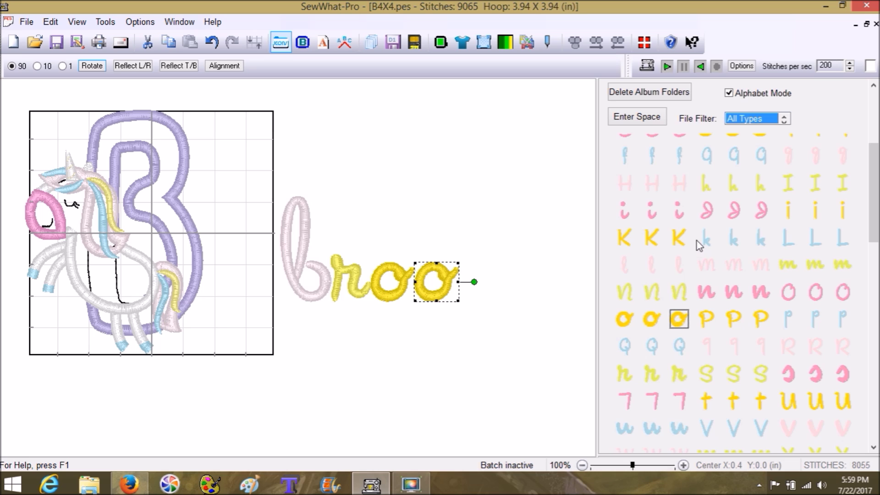
- Add the size 3 lowercase letters k, l, y and n from the Miriam font set to continue the name
{"action": "left_click_drag", "start_coordinate": [873, 205], "coordinate": [870, 186]}
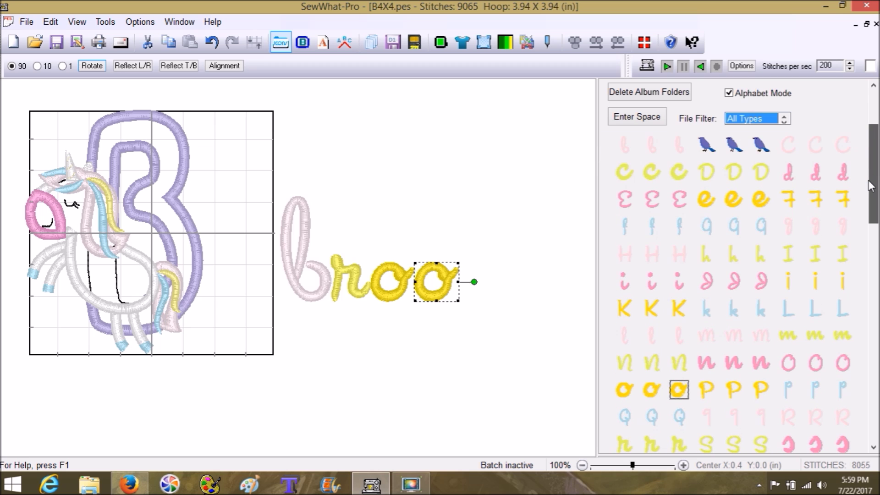
{"action": "left_click", "coordinate": [758, 310]}
{"action": "left_click", "coordinate": [680, 341]}
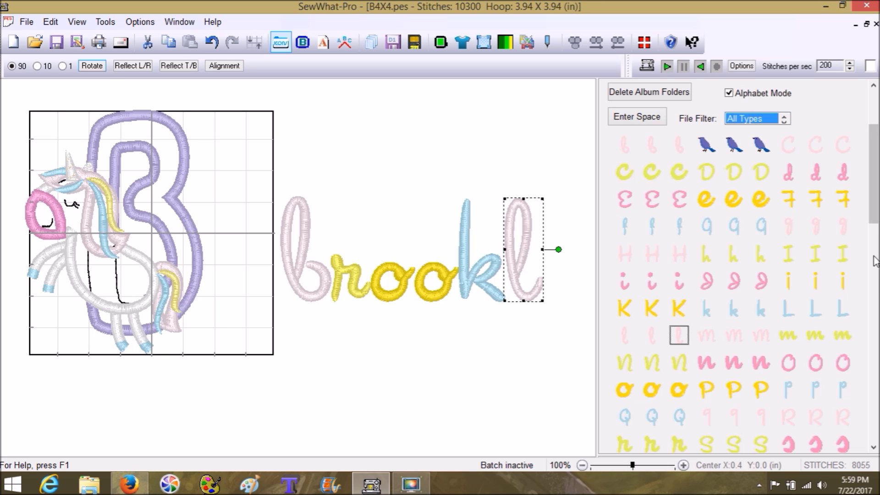
{"action": "left_click_drag", "start_coordinate": [872, 225], "coordinate": [874, 268]}
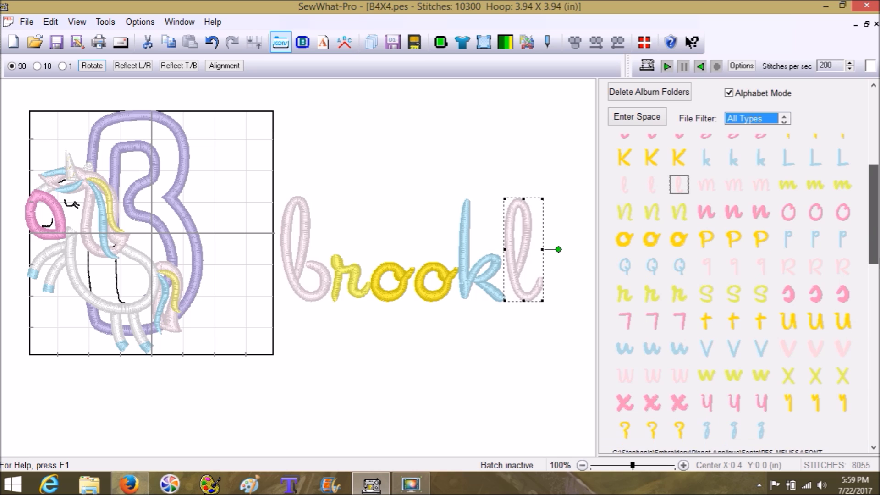
{"action": "left_click", "coordinate": [847, 406]}
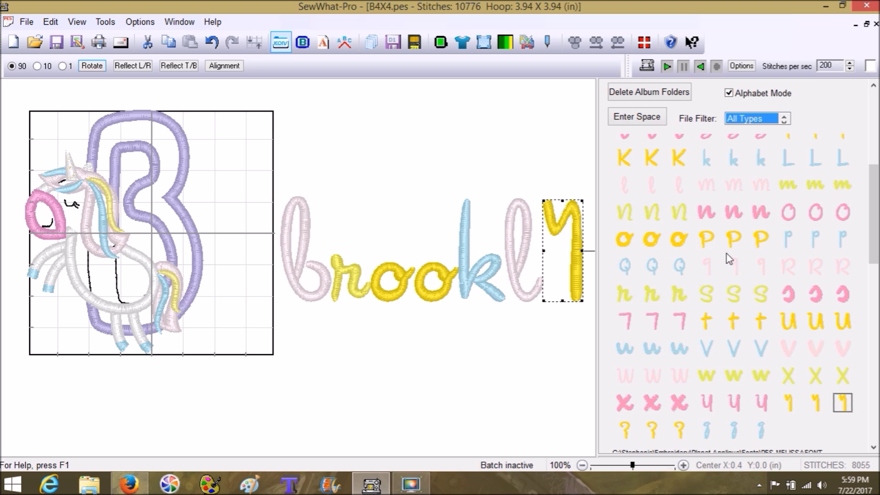
{"action": "left_click", "coordinate": [764, 217]}
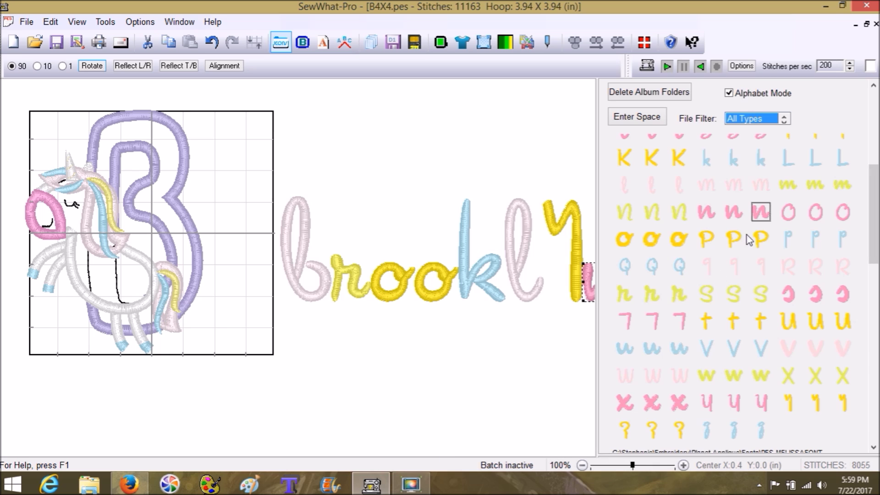
- Widen the design area and lower the yellow y so its upper part lines up with the neighboring n, then deselect it
{"action": "left_click_drag", "start_coordinate": [598, 258], "coordinate": [623, 256]}
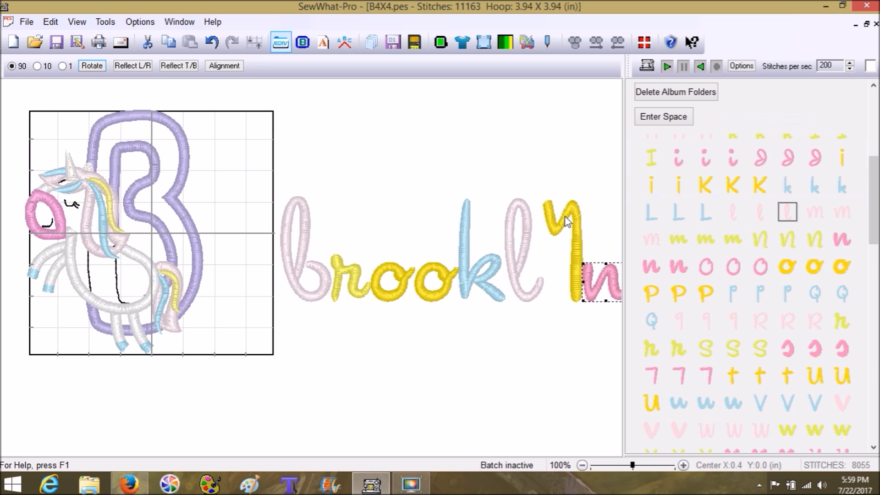
{"action": "left_click_drag", "start_coordinate": [558, 228], "coordinate": [556, 284]}
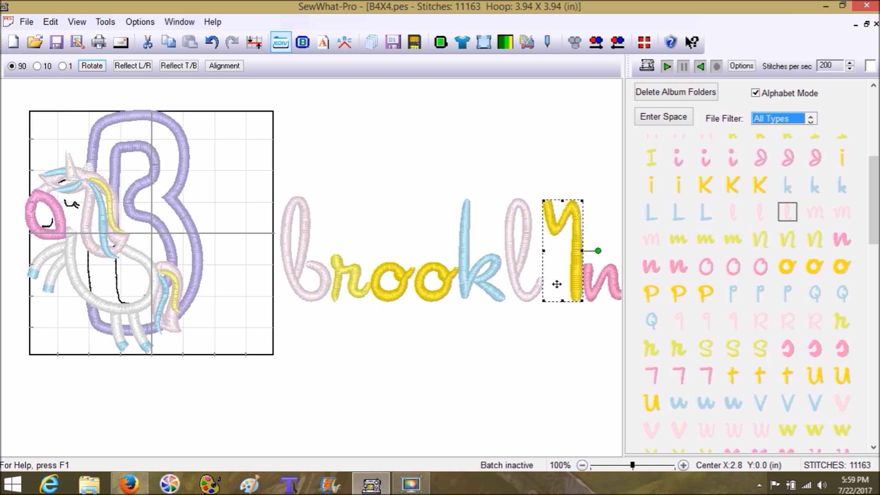
{"action": "mouse_move", "coordinate": [577, 284]}
{"action": "left_mouse_down"}
{"action": "mouse_move", "coordinate": [575, 294]}
{"action": "mouse_move", "coordinate": [576, 285]}
{"action": "left_mouse_up"}
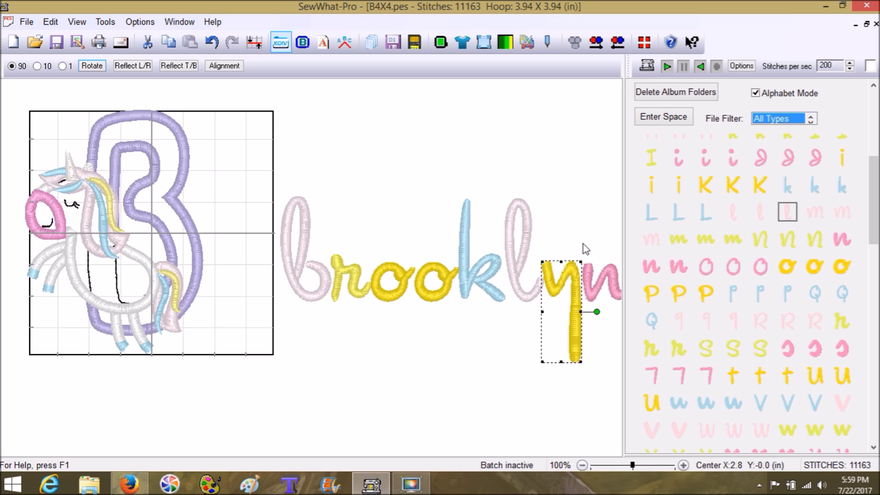
{"action": "left_click", "coordinate": [589, 178]}
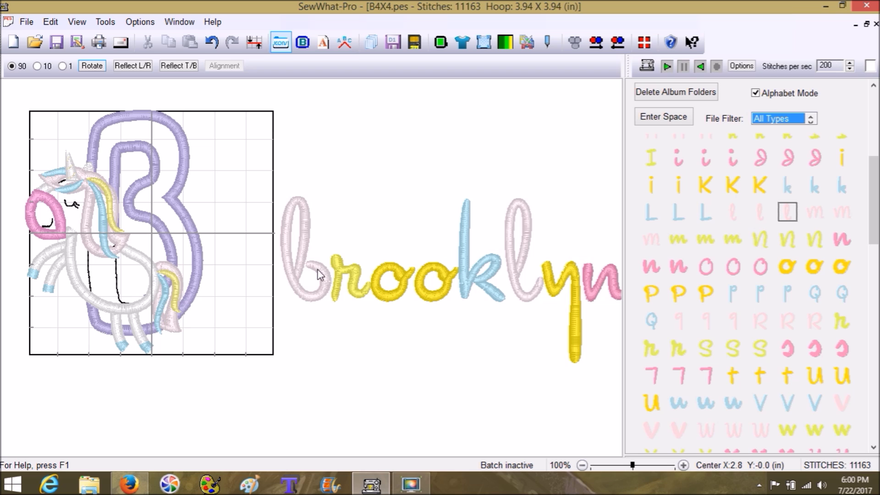
- Replace the icon album with the thread list and recolor the lowercase b, thread 22, to Powder Pink 6001
{"action": "left_click", "coordinate": [282, 45]}
{"action": "left_click_drag", "start_coordinate": [874, 188], "coordinate": [875, 257]}
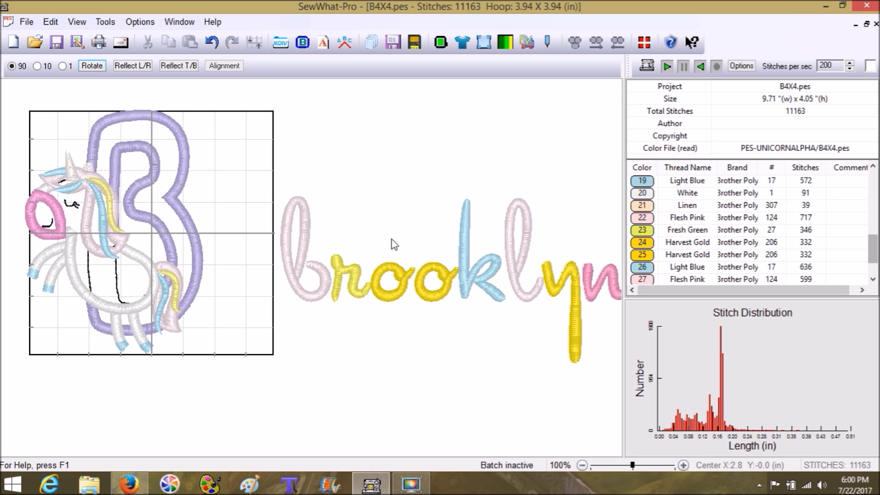
{"action": "left_click", "coordinate": [293, 266]}
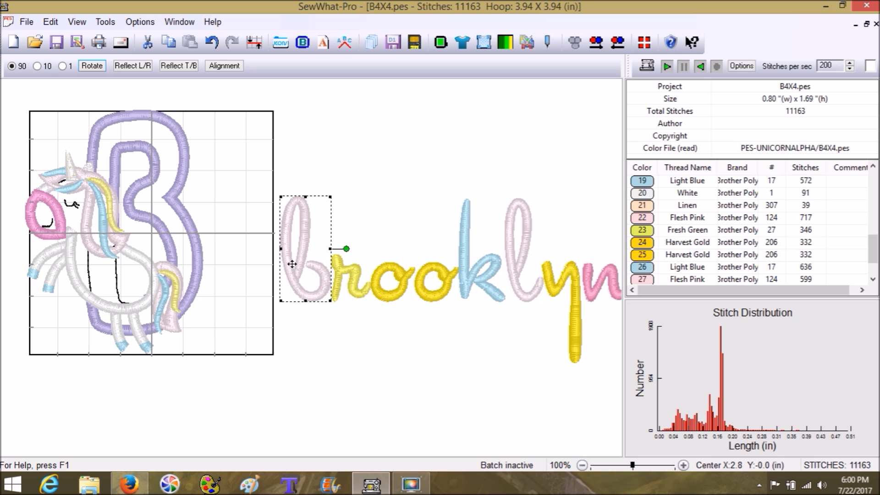
{"action": "left_click", "coordinate": [643, 193]}
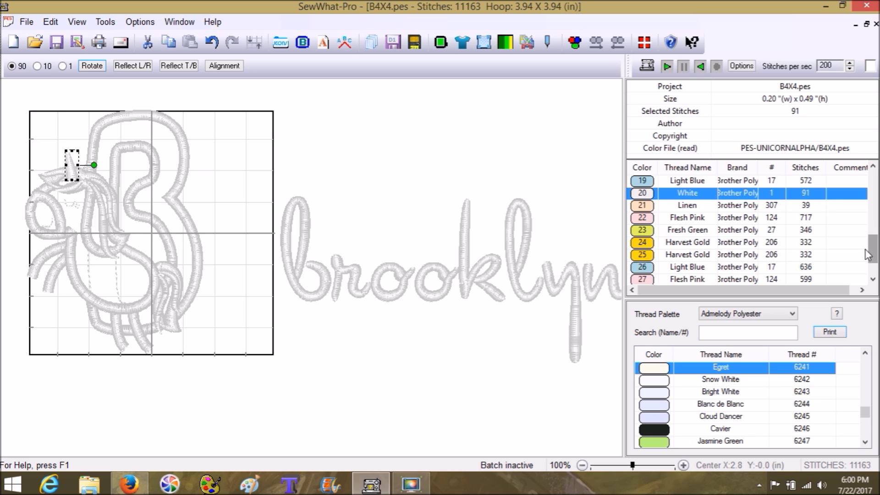
{"action": "left_click", "coordinate": [643, 230]}
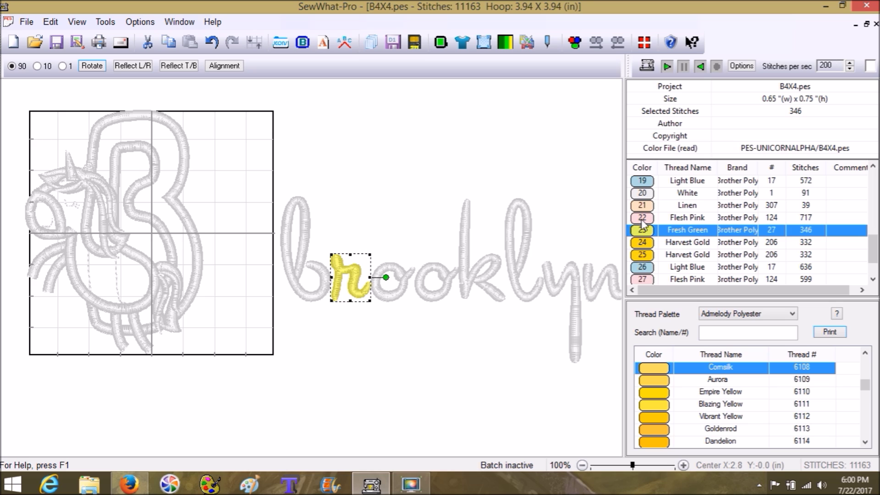
{"action": "left_click", "coordinate": [642, 222]}
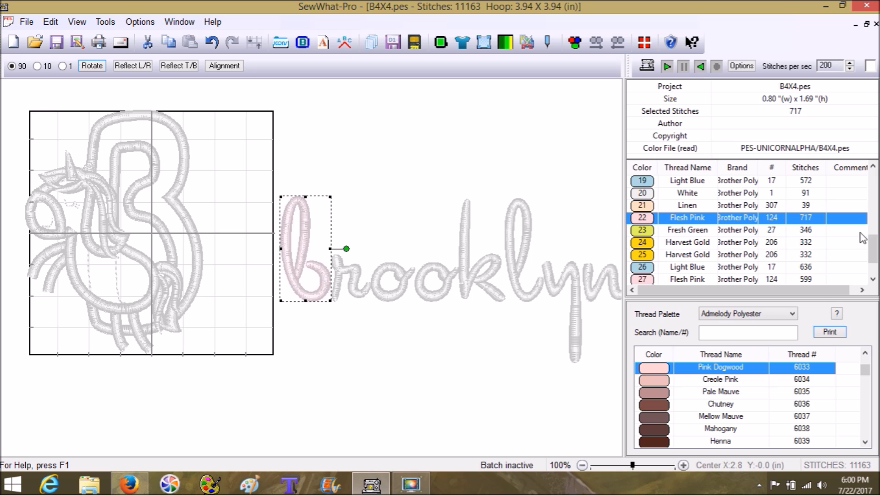
{"action": "mouse_move", "coordinate": [874, 253]}
{"action": "left_mouse_down"}
{"action": "mouse_move", "coordinate": [874, 262]}
{"action": "mouse_move", "coordinate": [874, 250]}
{"action": "left_mouse_up"}
{"action": "left_click_drag", "start_coordinate": [865, 370], "coordinate": [868, 361]}
{"action": "left_click", "coordinate": [644, 374]}
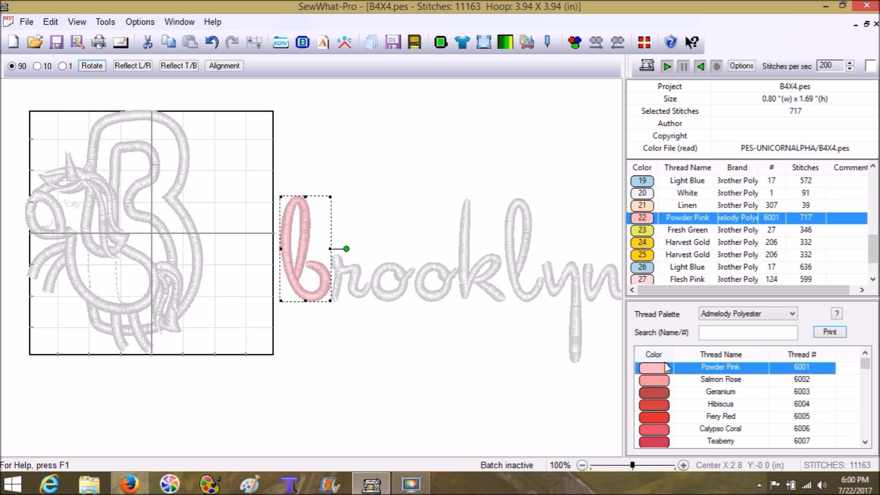
- Recolor the r and the first o, threads 23 and 24, to Powder Pink 6001
{"action": "left_click", "coordinate": [643, 229]}
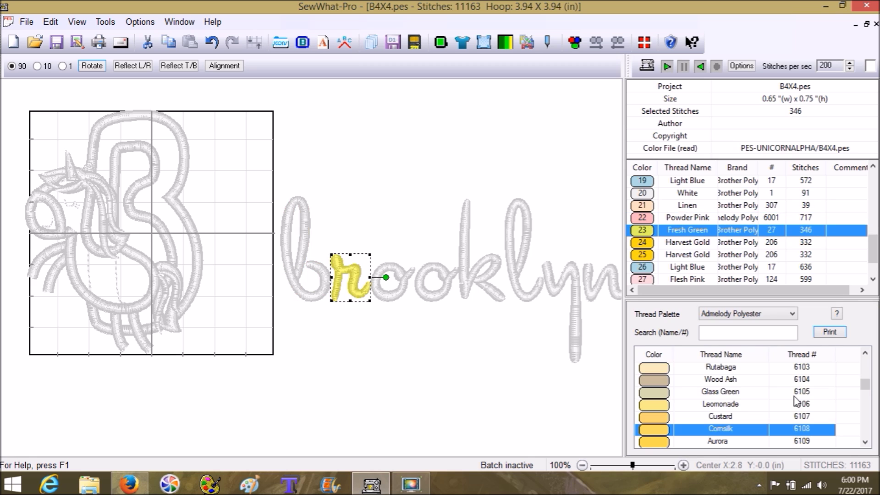
{"action": "left_click_drag", "start_coordinate": [865, 398], "coordinate": [865, 362]}
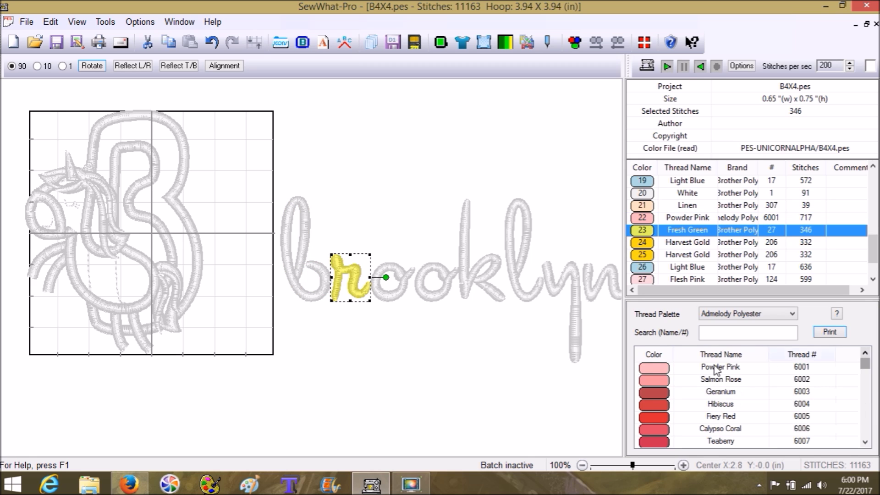
{"action": "left_click", "coordinate": [646, 369]}
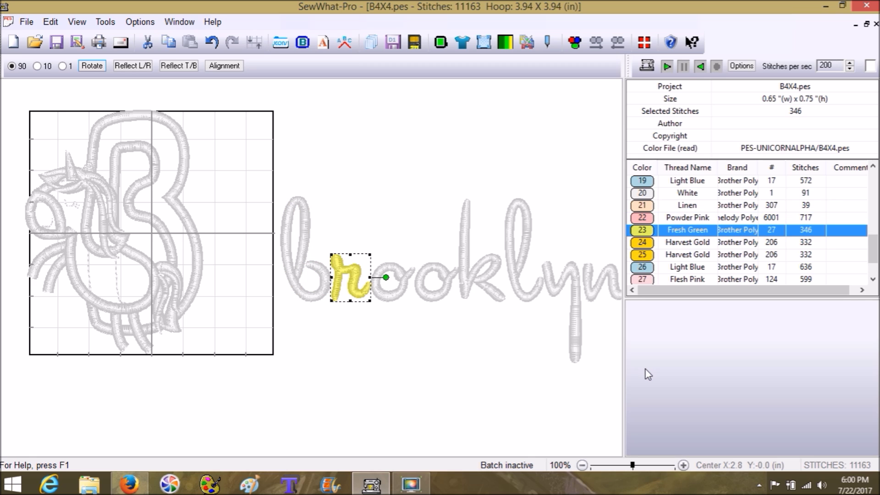
{"action": "left_click", "coordinate": [644, 243]}
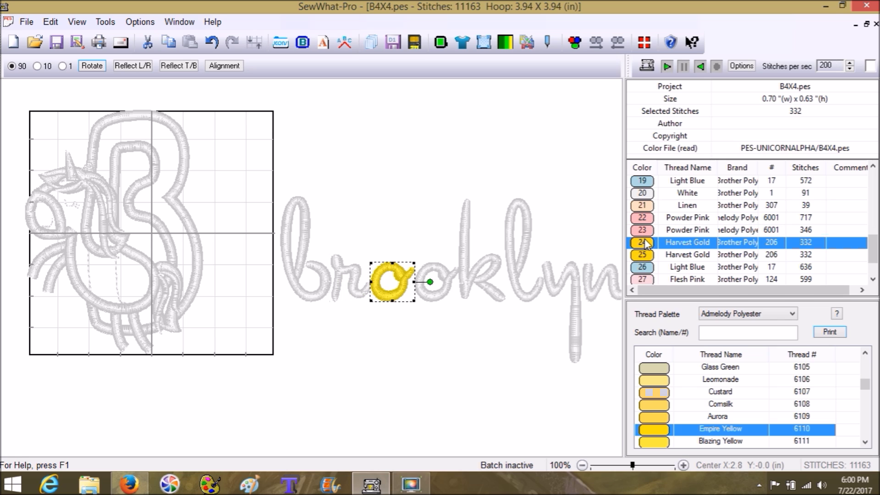
{"action": "left_click_drag", "start_coordinate": [864, 385], "coordinate": [863, 364]}
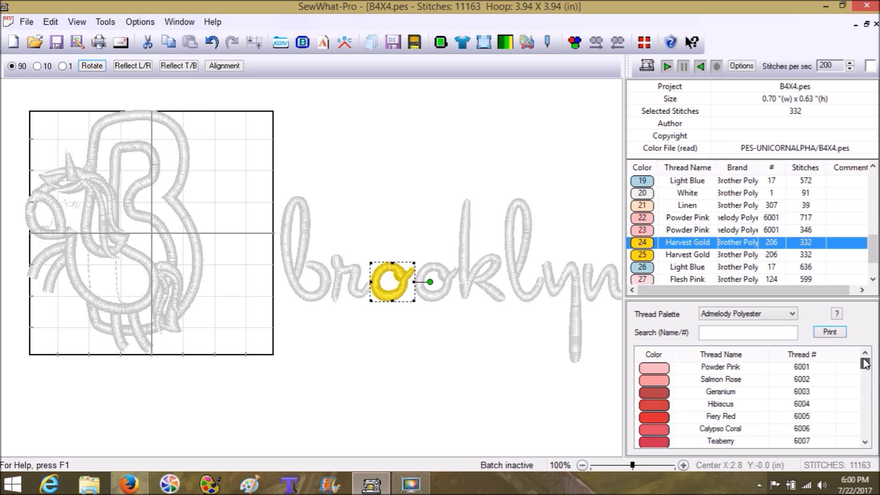
{"action": "left_click", "coordinate": [650, 370]}
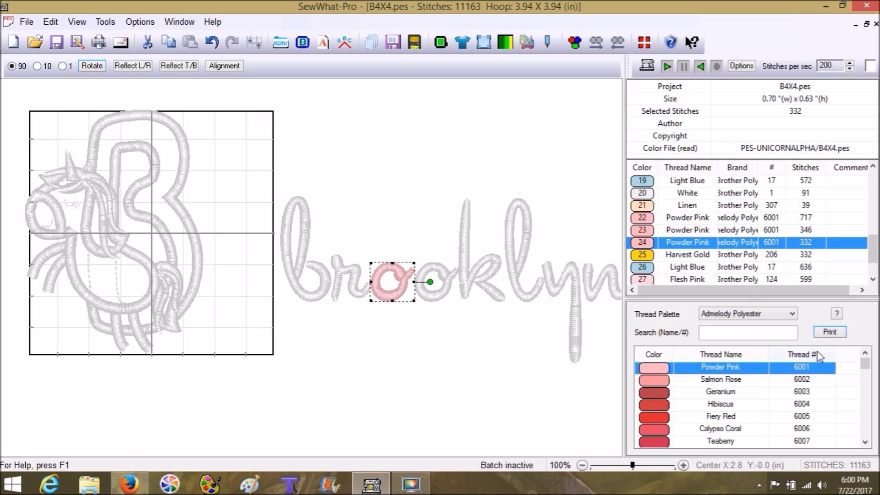
- Recolor the second o and the k, threads 25 and 26, to Powder Pink 6001
{"action": "left_click", "coordinate": [649, 255]}
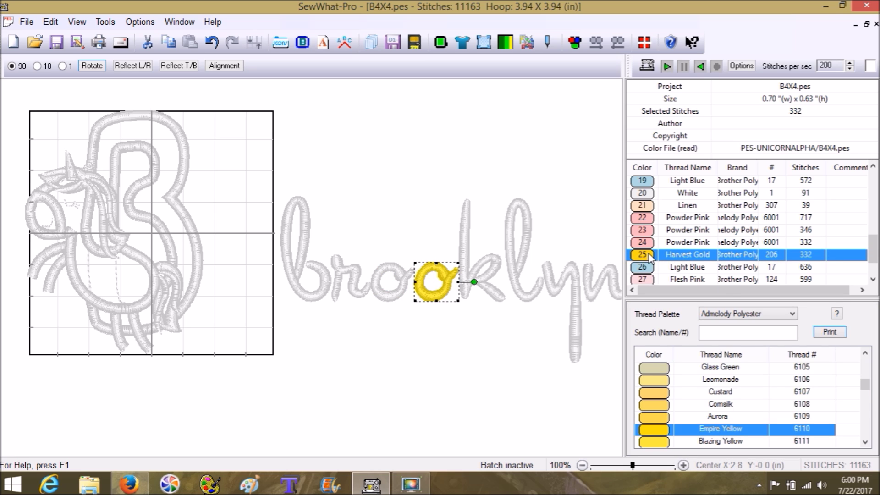
{"action": "left_click_drag", "start_coordinate": [865, 384], "coordinate": [865, 363]}
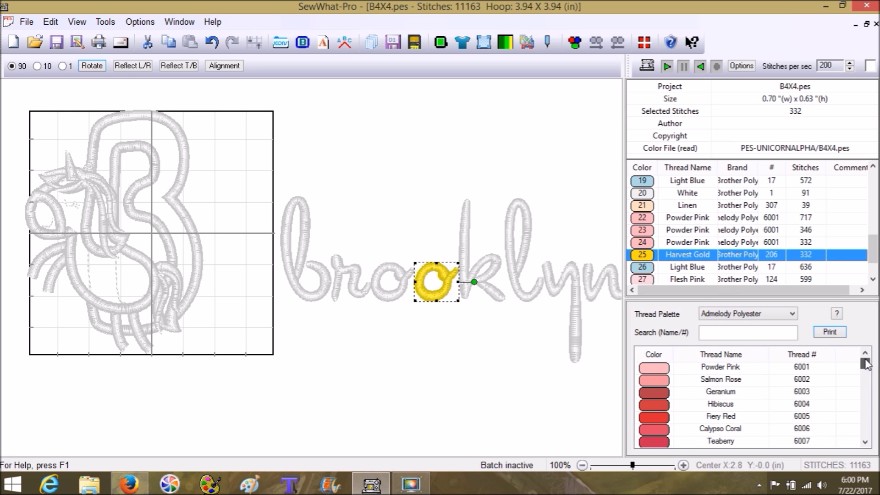
{"action": "left_click", "coordinate": [655, 369]}
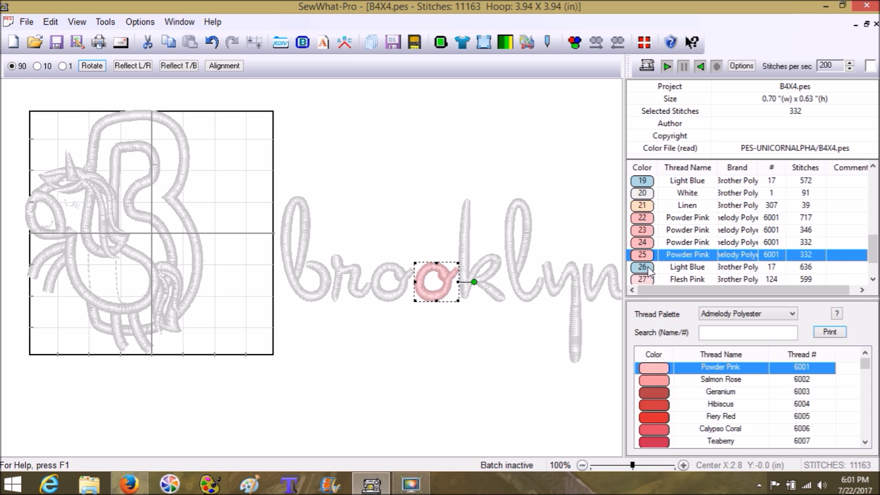
{"action": "key", "text": "Down"}
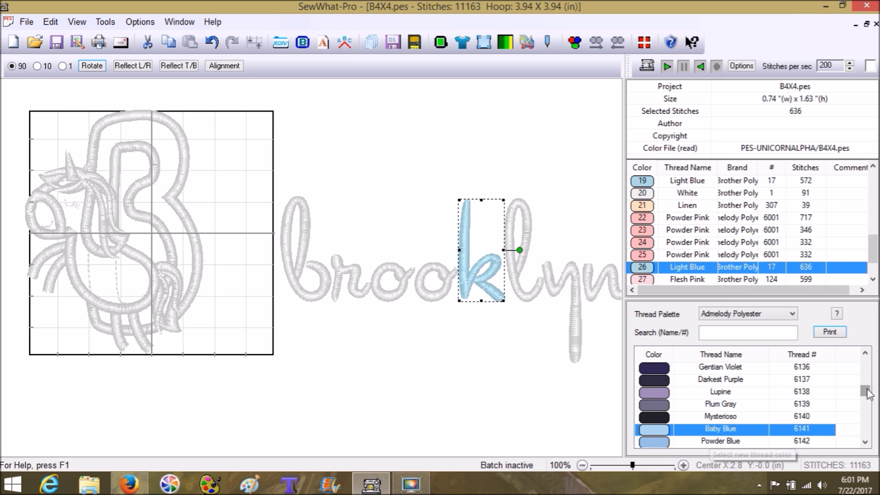
{"action": "left_click_drag", "start_coordinate": [865, 391], "coordinate": [864, 364]}
{"action": "left_click", "coordinate": [654, 368]}
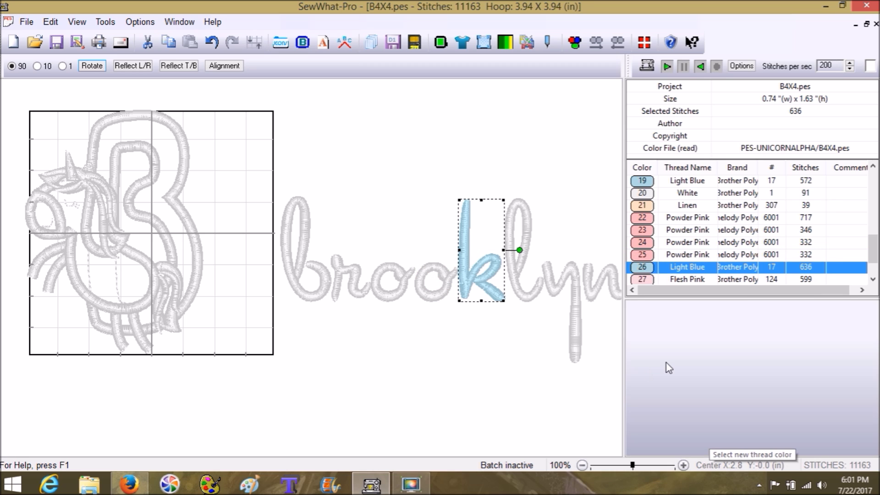
- Recolor the l and the y, threads 27 and 28, to Powder Pink 6001
{"action": "scroll", "coordinate": [871, 258], "scroll_direction": "down", "scroll_amount": 1}
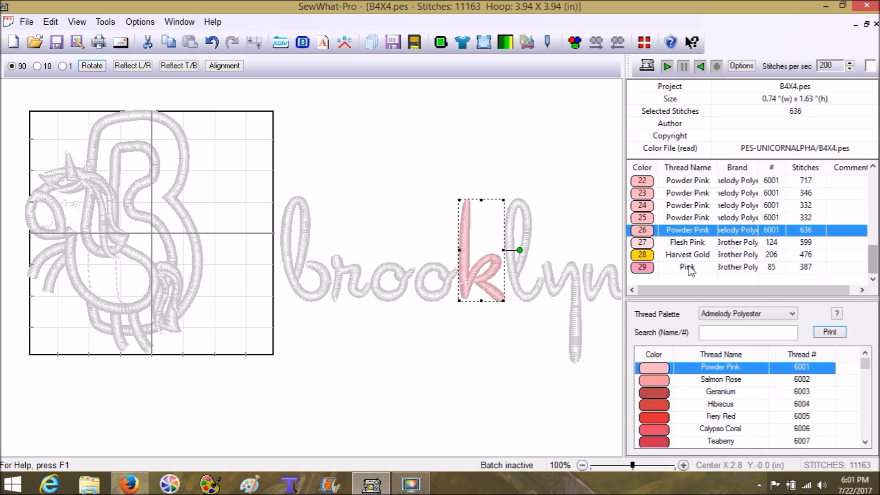
{"action": "left_click", "coordinate": [640, 245]}
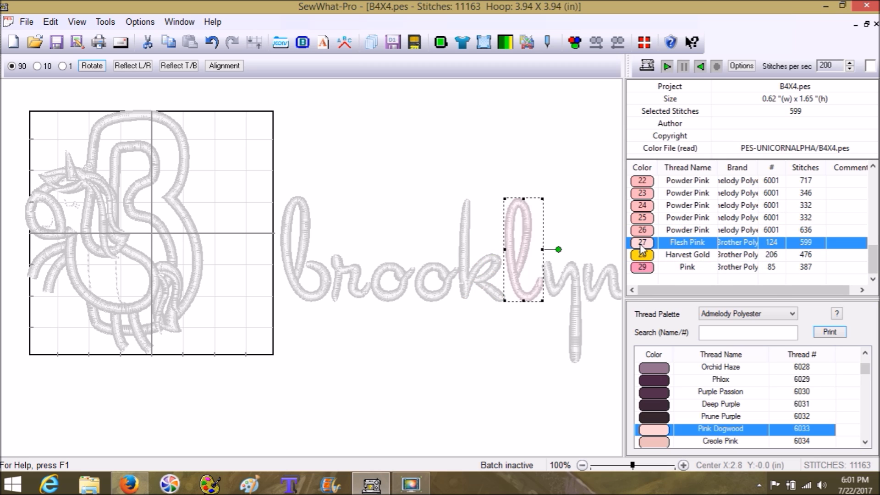
{"action": "left_click_drag", "start_coordinate": [867, 370], "coordinate": [867, 362]}
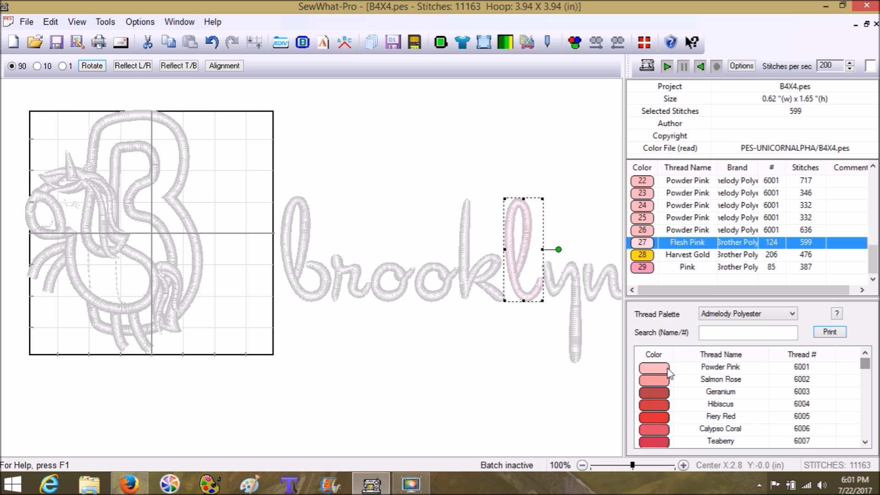
{"action": "left_click", "coordinate": [674, 332]}
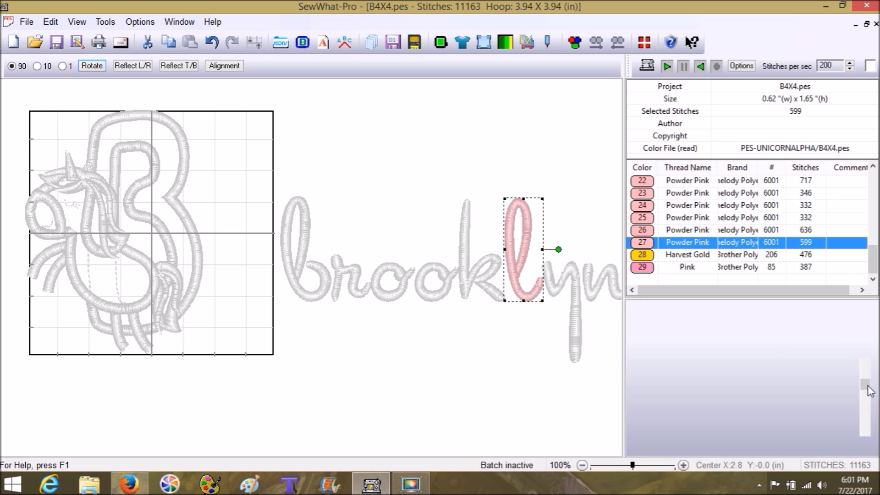
{"action": "key", "text": "Down"}
{"action": "left_click_drag", "start_coordinate": [867, 379], "coordinate": [866, 364]}
{"action": "left_click", "coordinate": [658, 367]}
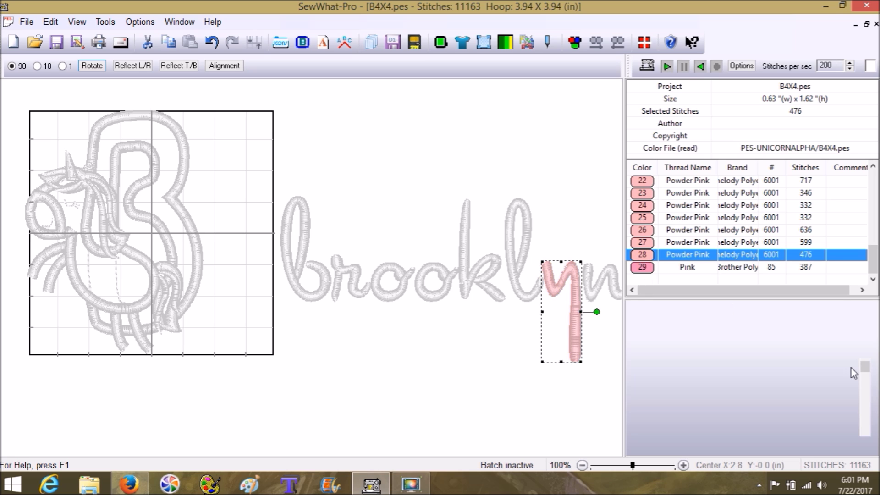
- Recolor the final n, thread 29, to Powder Pink 6001 and clear the selection
{"action": "key", "text": "Down"}
{"action": "scroll", "coordinate": [865, 366], "scroll_direction": "up", "scroll_amount": 5}
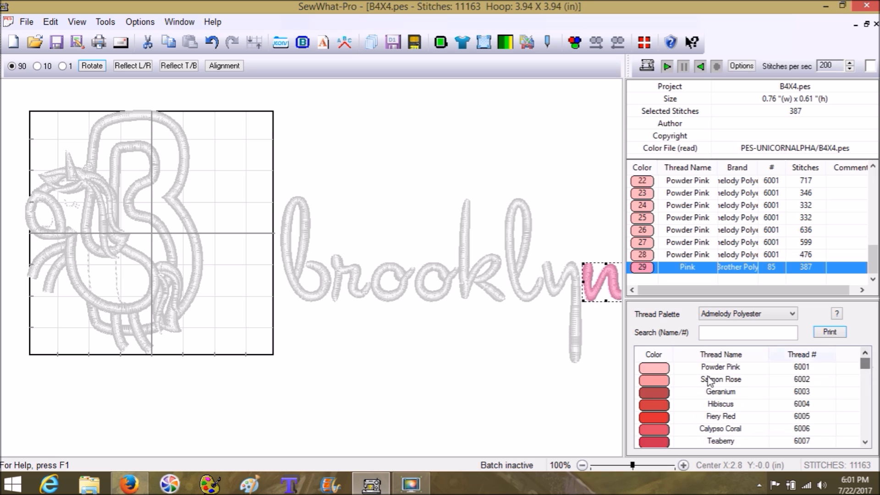
{"action": "left_click", "coordinate": [645, 370]}
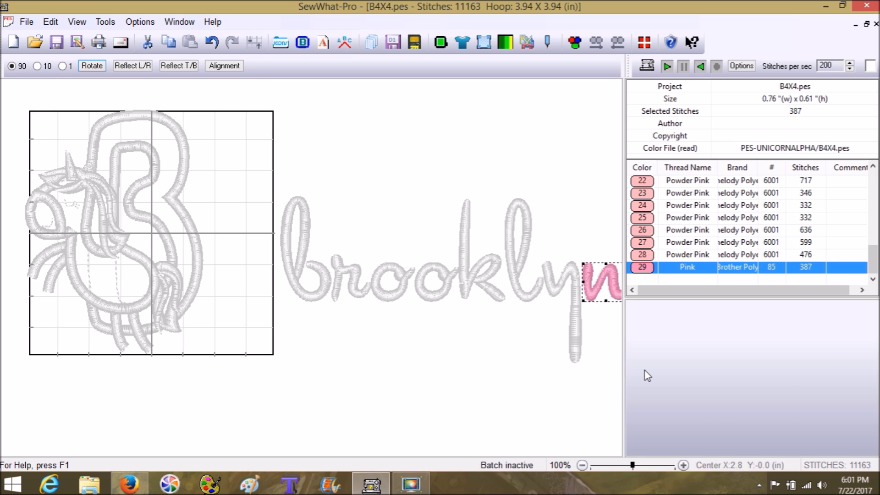
{"action": "left_click", "coordinate": [513, 385]}
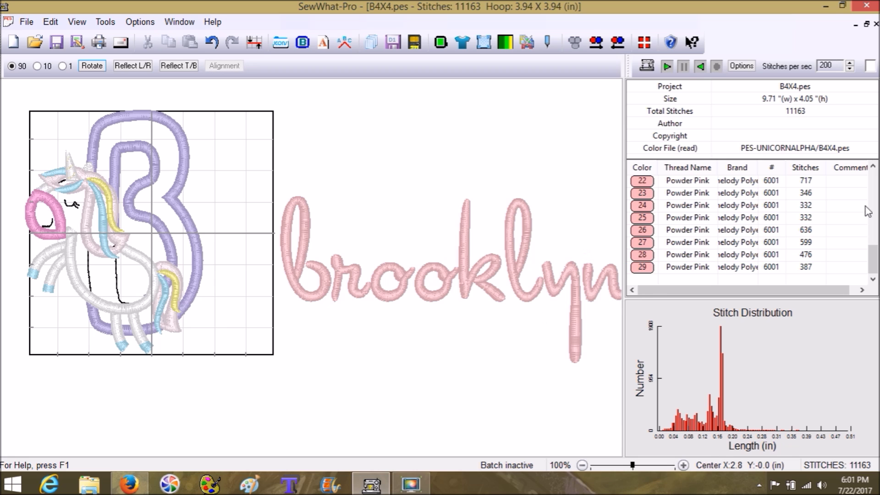
- Join the threads of the same color starting at thread 22, so the name's letters become one thread
{"action": "left_click_drag", "start_coordinate": [874, 268], "coordinate": [874, 266]}
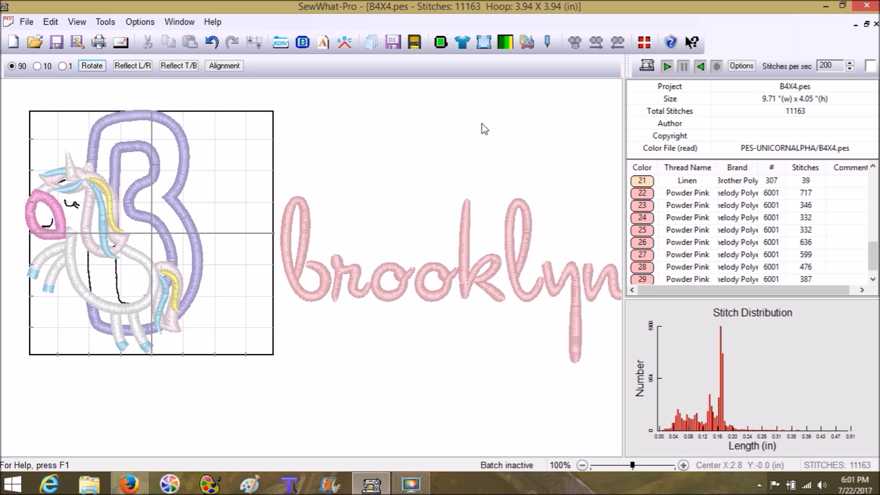
{"action": "left_click", "coordinate": [26, 22]}
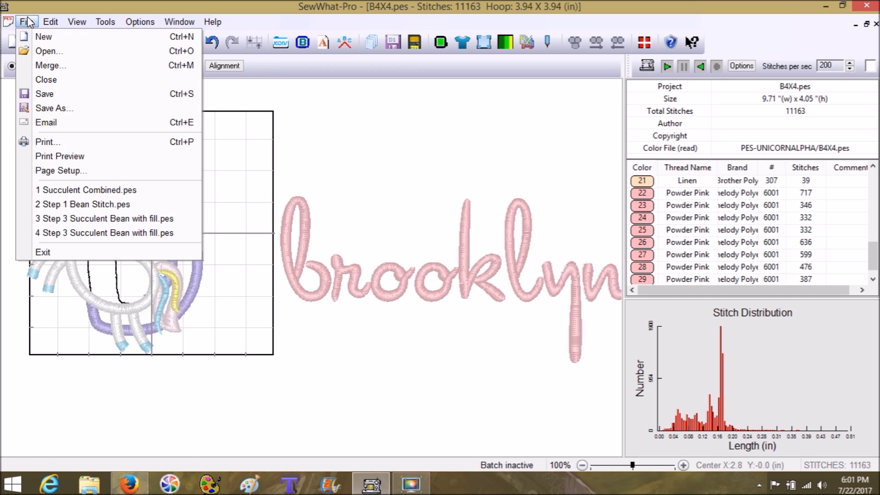
{"action": "mouse_move", "coordinate": [41, 21]}
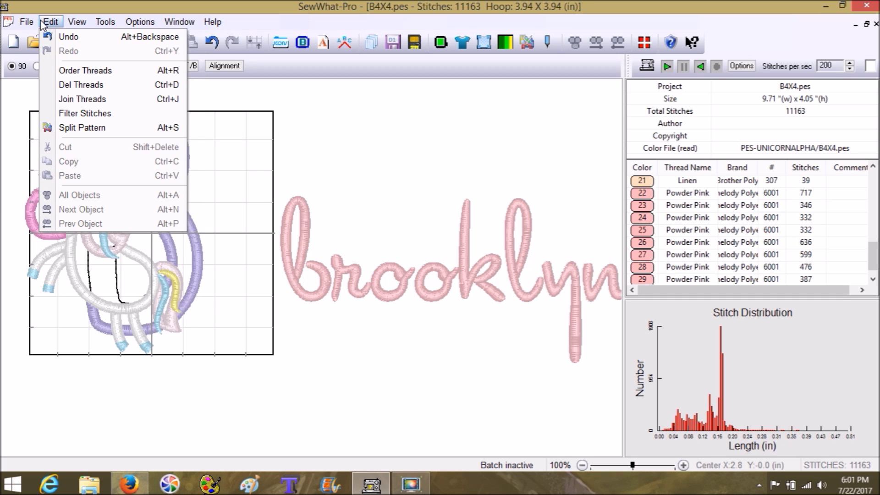
{"action": "left_click", "coordinate": [64, 96]}
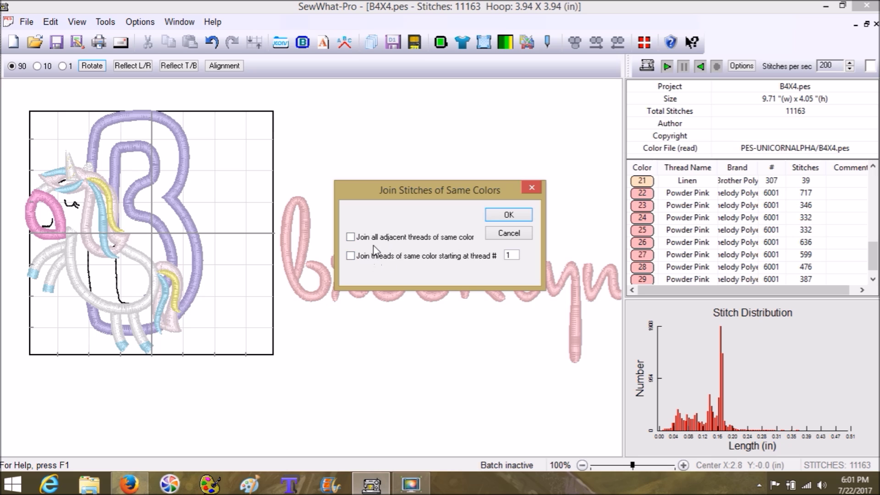
{"action": "left_click", "coordinate": [351, 255]}
{"action": "double_click", "coordinate": [509, 255]}
{"action": "type", "text": "22"}
{"action": "left_click", "coordinate": [509, 215]}
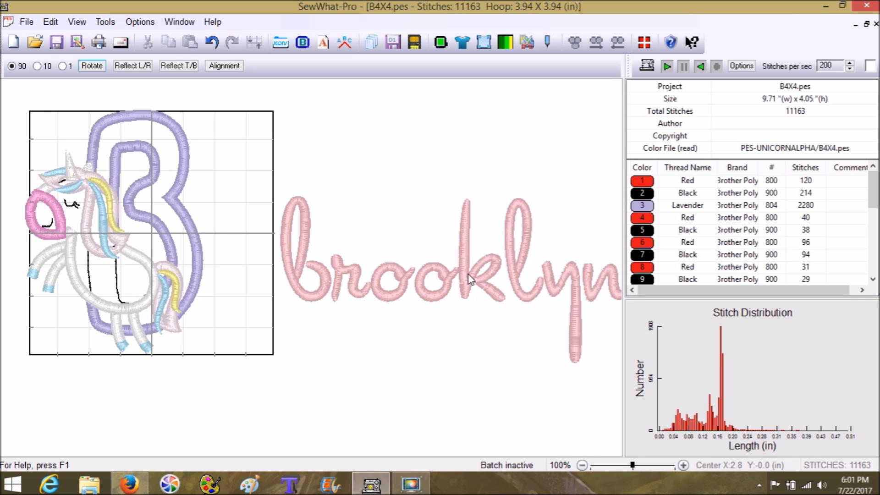
- Select only the joined Powder Pink name, thread 22, without the unicorn letter B design
{"action": "left_click", "coordinate": [467, 274]}
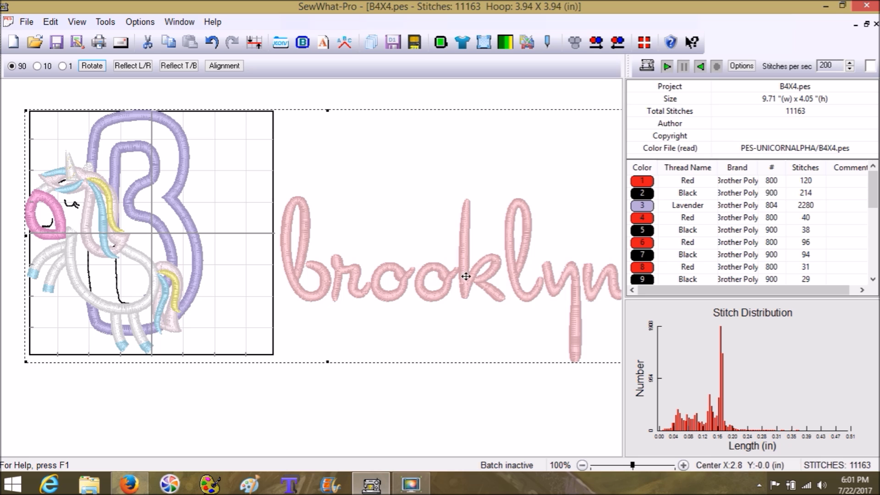
{"action": "scroll", "coordinate": [678, 266], "scroll_direction": "down", "scroll_amount": 5}
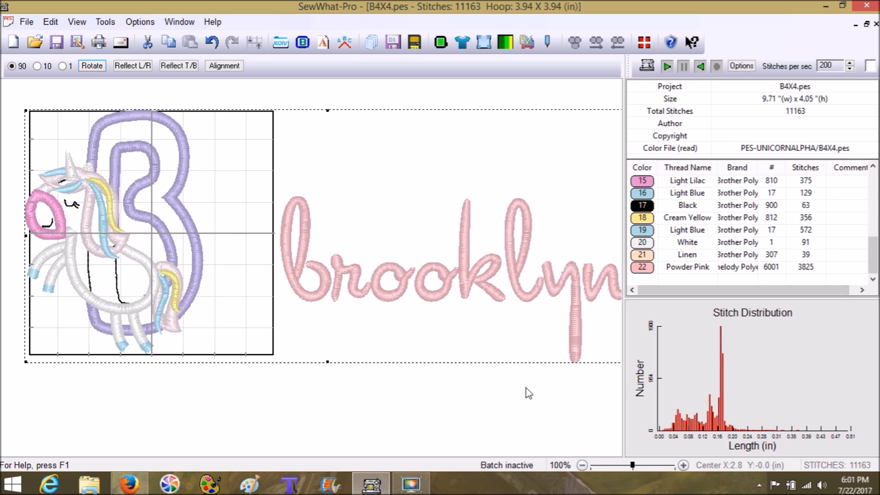
{"action": "left_click", "coordinate": [560, 367]}
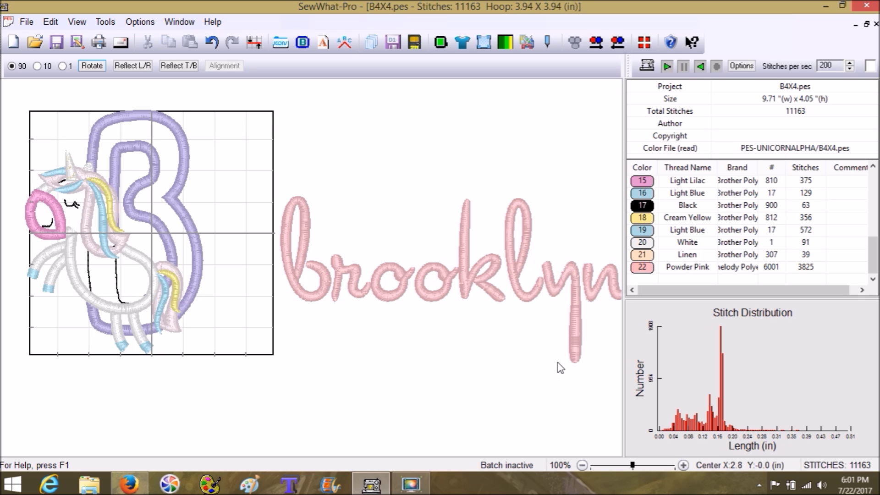
{"action": "left_click", "coordinate": [574, 357]}
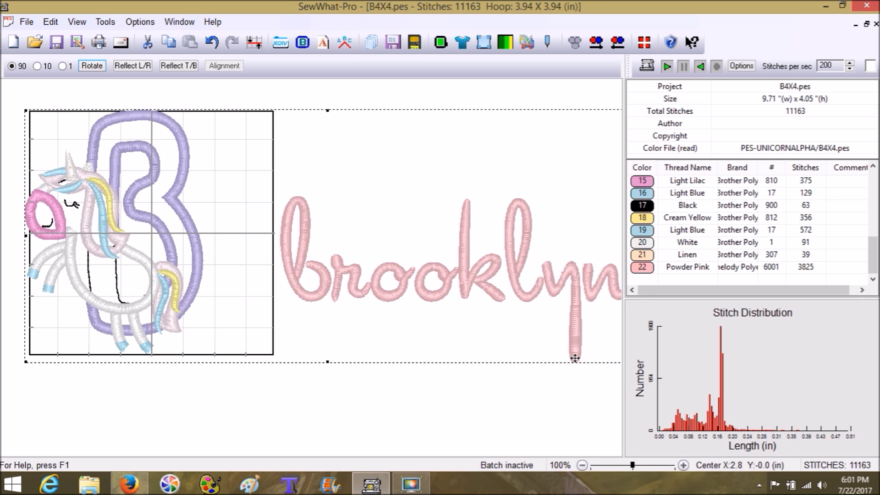
{"action": "left_click", "coordinate": [646, 269]}
{"action": "left_click", "coordinate": [645, 269]}
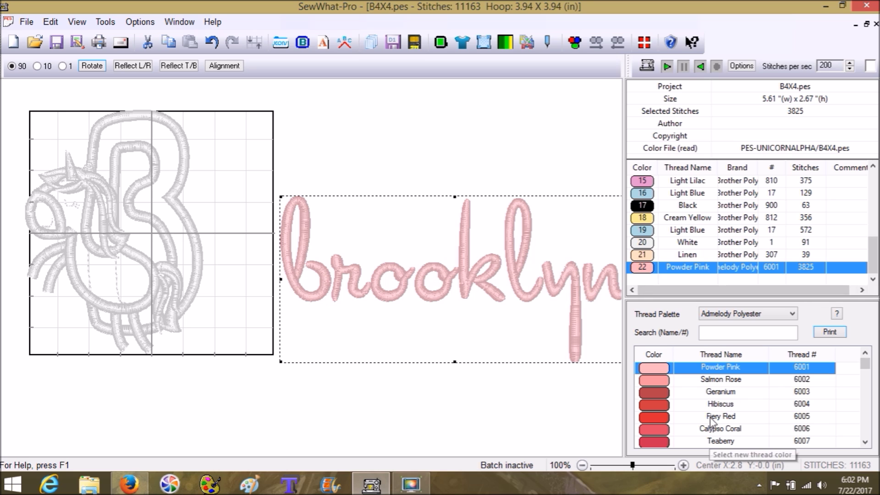
- Look through the Admelody Polyester thread palette for a stronger pink for the name
{"action": "left_click", "coordinate": [865, 442]}
{"action": "left_click", "coordinate": [865, 442]}
{"action": "left_click", "coordinate": [865, 442]}
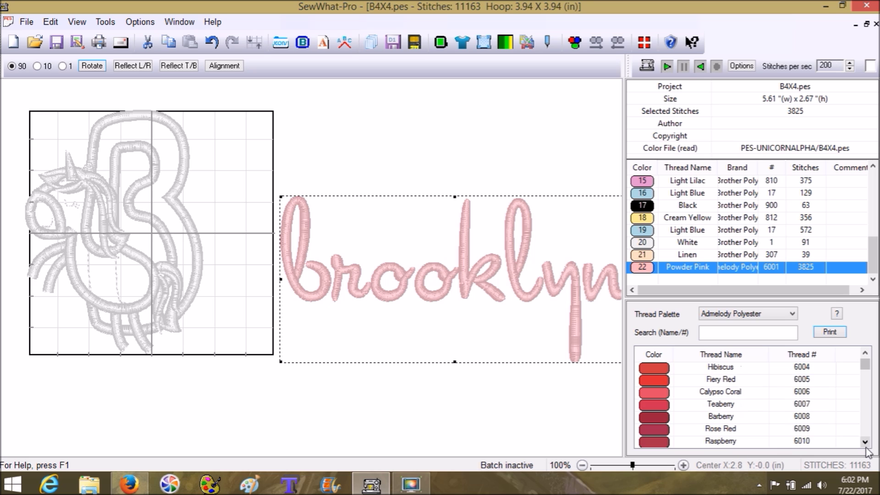
{"action": "double_click", "coordinate": [865, 442]}
{"action": "double_click", "coordinate": [864, 443]}
{"action": "double_click", "coordinate": [865, 443]}
{"action": "left_click", "coordinate": [865, 443]}
{"action": "double_click", "coordinate": [865, 443]}
{"action": "double_click", "coordinate": [865, 443]}
{"action": "left_click", "coordinate": [865, 442]}
{"action": "double_click", "coordinate": [865, 443]}
{"action": "left_click", "coordinate": [865, 443]}
{"action": "double_click", "coordinate": [865, 443]}
{"action": "double_click", "coordinate": [865, 443]}
{"action": "double_click", "coordinate": [865, 443]}
{"action": "left_click", "coordinate": [864, 443]}
{"action": "left_click", "coordinate": [864, 443]}
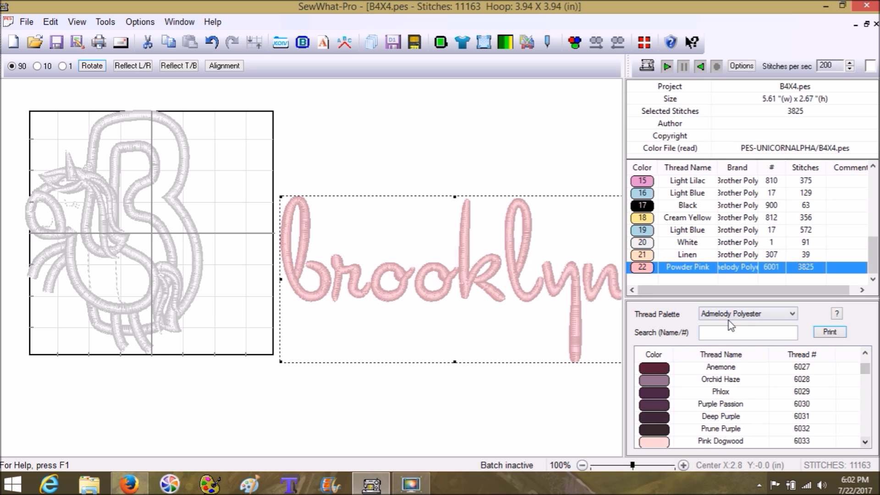
- Search the Admelody Polyester palette for magenta and try Teaberry 6007 on the name
{"action": "left_click", "coordinate": [727, 332]}
{"action": "type", "text": "magenta"}
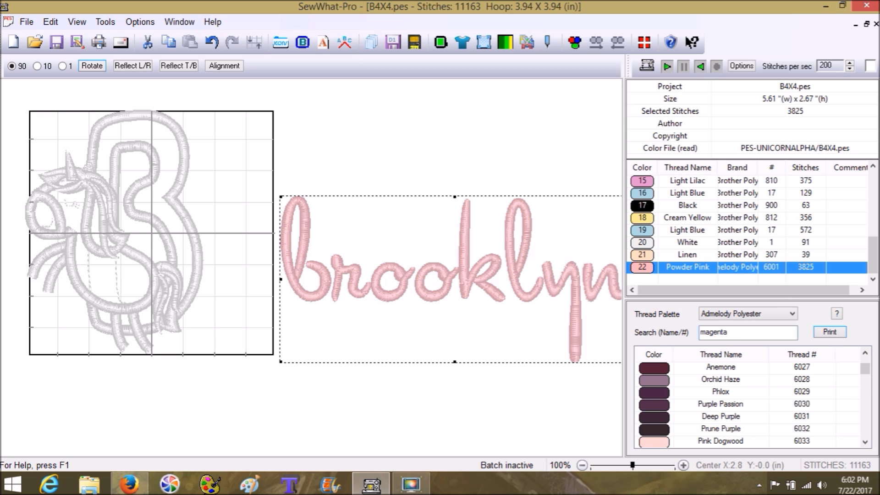
{"action": "left_click", "coordinate": [829, 331]}
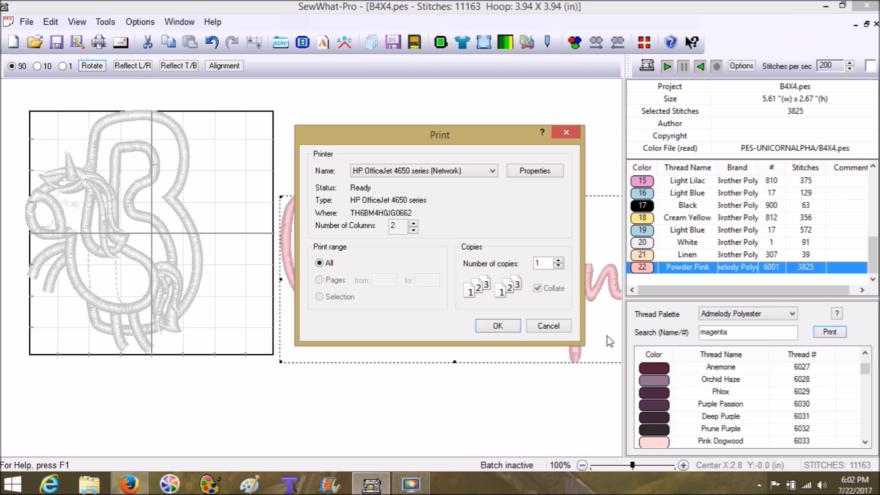
{"action": "left_click", "coordinate": [539, 327]}
{"action": "left_click", "coordinate": [747, 329]}
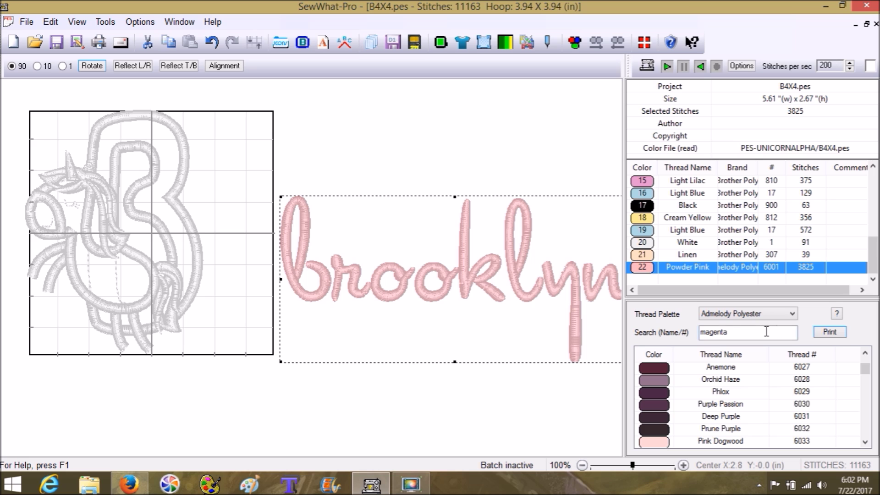
{"action": "mouse_move", "coordinate": [865, 371]}
{"action": "left_mouse_down"}
{"action": "mouse_move", "coordinate": [870, 385]}
{"action": "mouse_move", "coordinate": [867, 355]}
{"action": "left_mouse_up"}
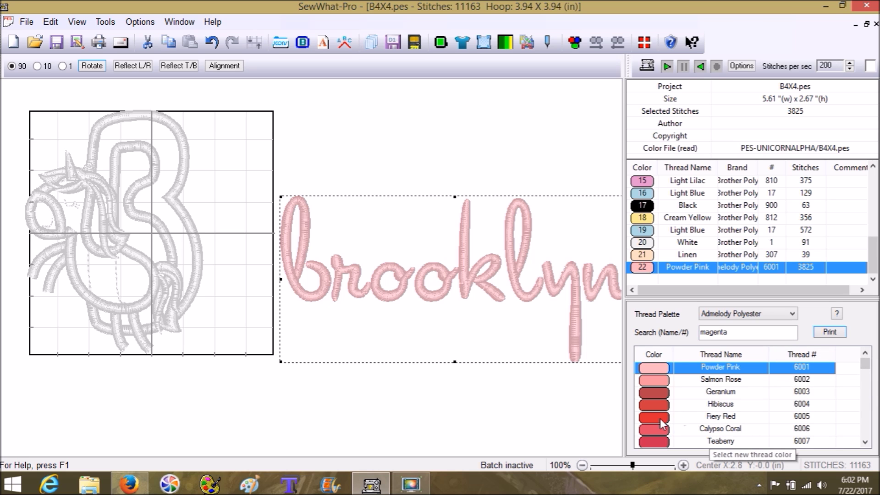
{"action": "left_click", "coordinate": [663, 437]}
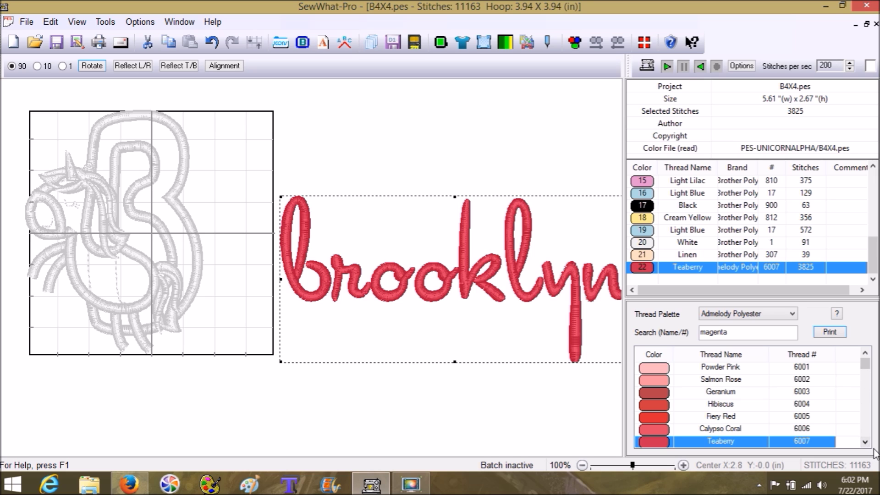
- Recolor the name, thread 22, to Deep Rose 86 from the Brother Poly palette
{"action": "left_click", "coordinate": [793, 314]}
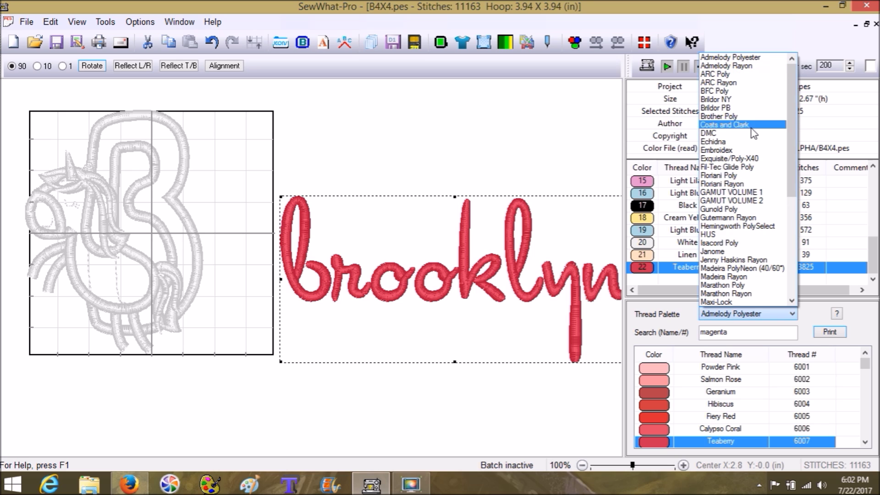
{"action": "left_click", "coordinate": [747, 117]}
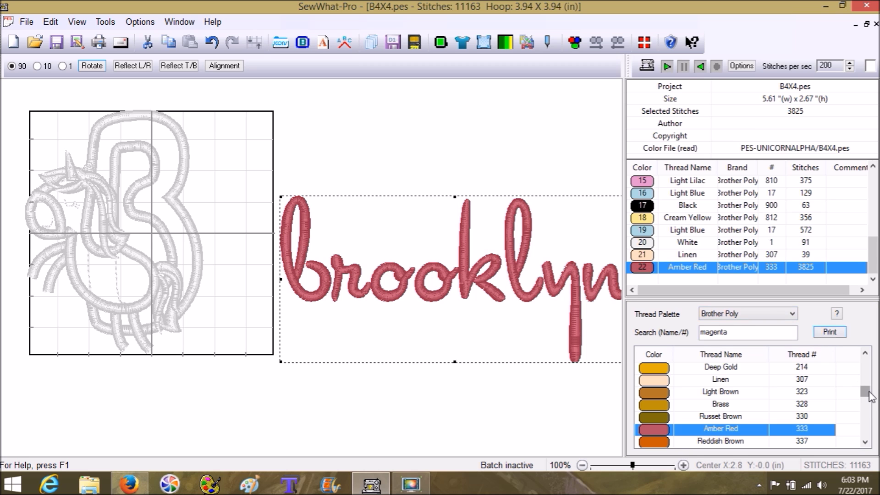
{"action": "left_click_drag", "start_coordinate": [869, 395], "coordinate": [869, 375]}
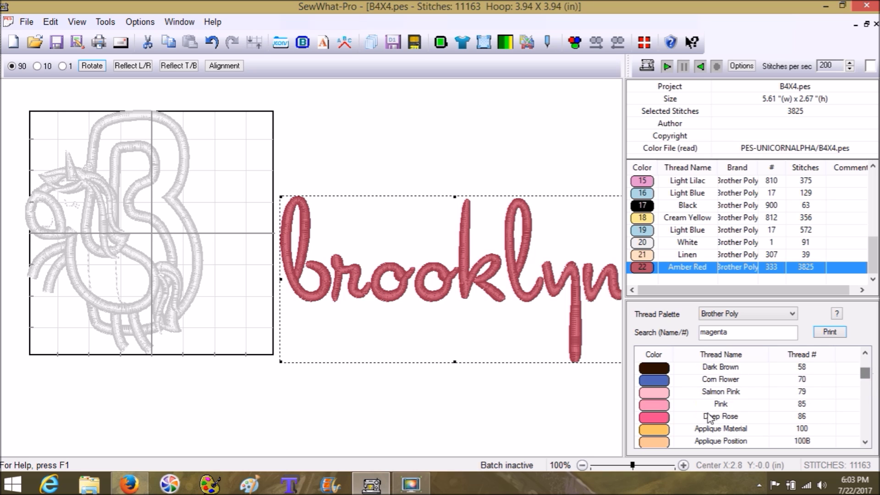
{"action": "double_click", "coordinate": [649, 421]}
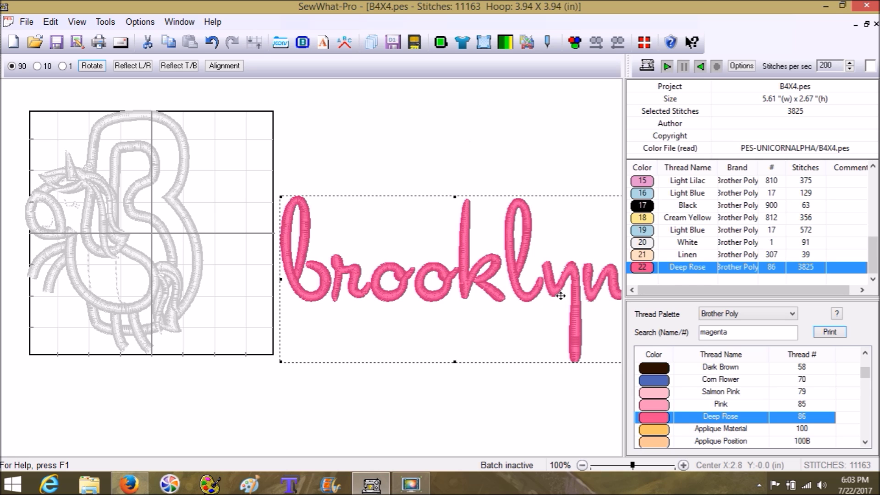
{"action": "left_click", "coordinate": [451, 278]}
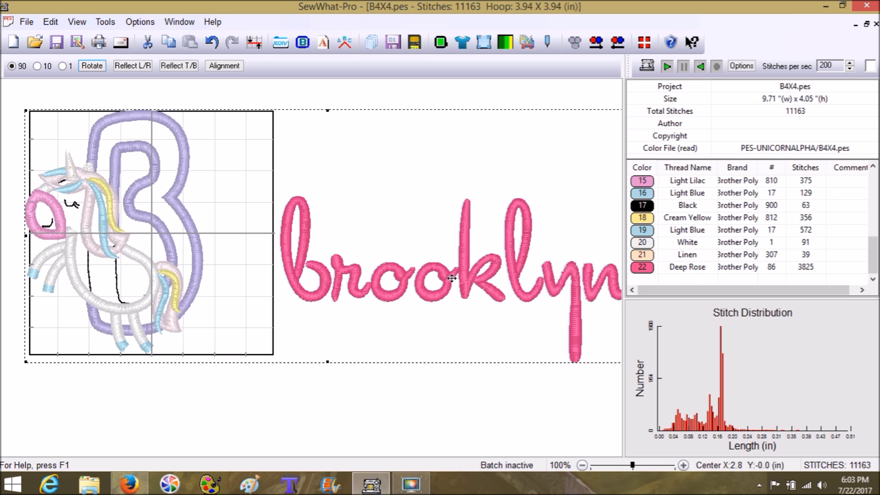
- Rotate only the name, thread 22, by 90 degrees and move it over the hoop's right edge, beside the letter B
{"action": "left_click", "coordinate": [642, 268]}
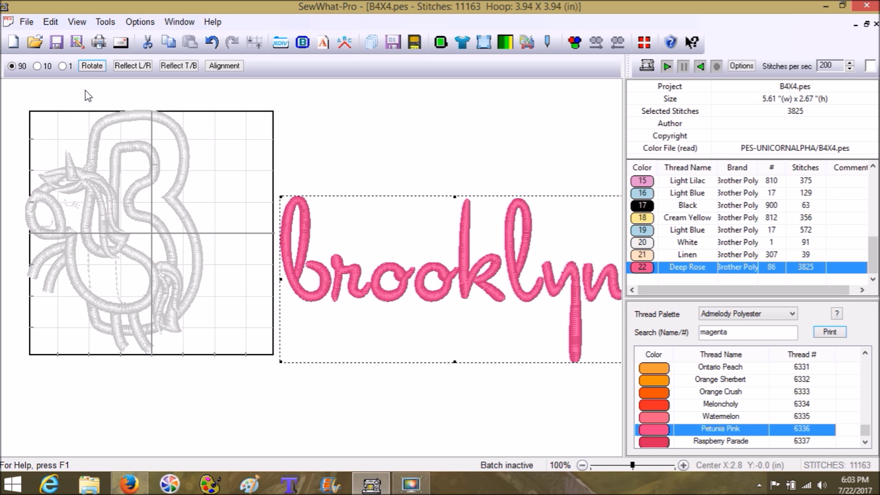
{"action": "left_click", "coordinate": [87, 65]}
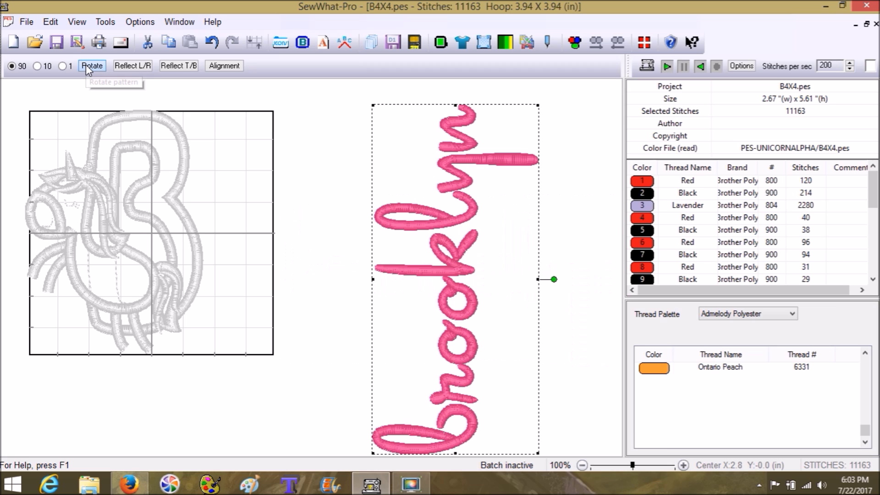
{"action": "left_click_drag", "start_coordinate": [465, 269], "coordinate": [295, 280]}
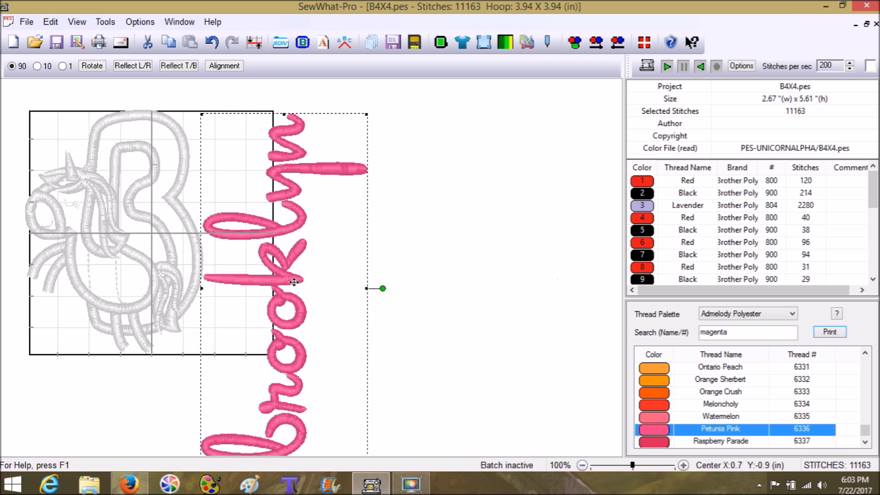
- Resize the rotated name to a height of 3.9 in with the aspect ratio locked
{"action": "left_click", "coordinate": [487, 46]}
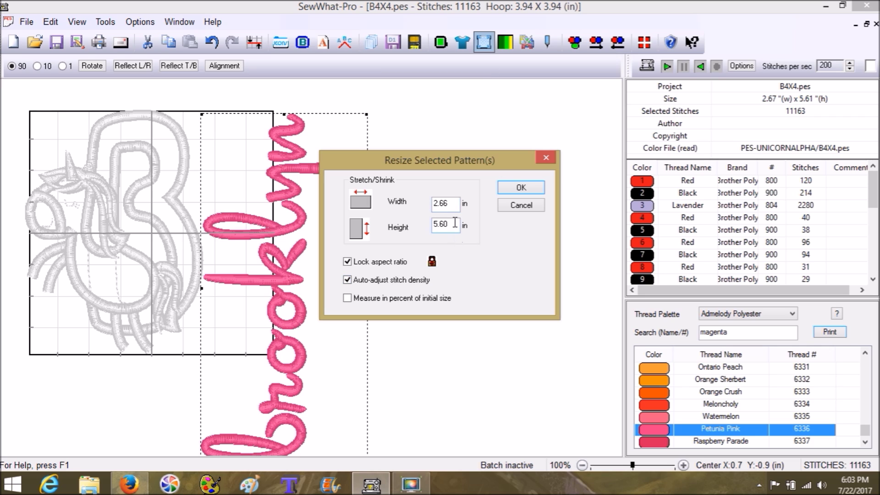
{"action": "left_click_drag", "start_coordinate": [447, 224], "coordinate": [432, 225]}
{"action": "type", "text": "3.9"}
{"action": "left_click", "coordinate": [518, 188]}
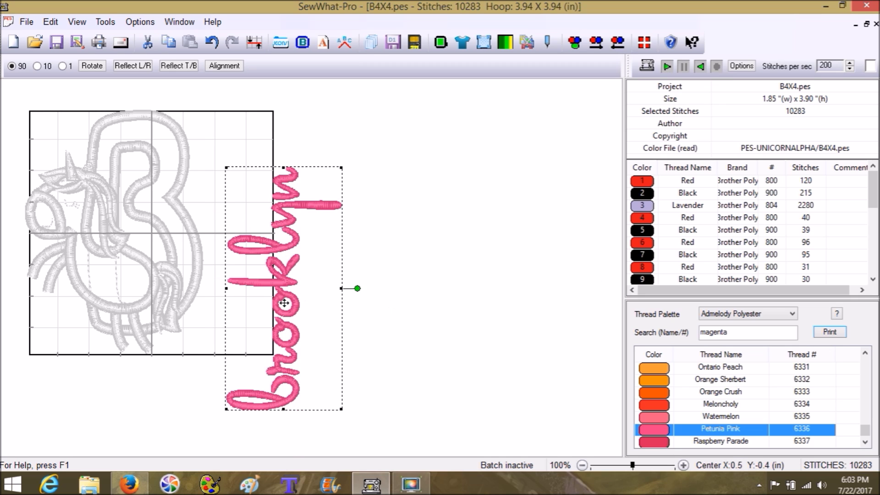
- Move the name fully inside the hoop against its right edge, over the letter B, and clear the selection
{"action": "left_click_drag", "start_coordinate": [285, 312], "coordinate": [249, 259]}
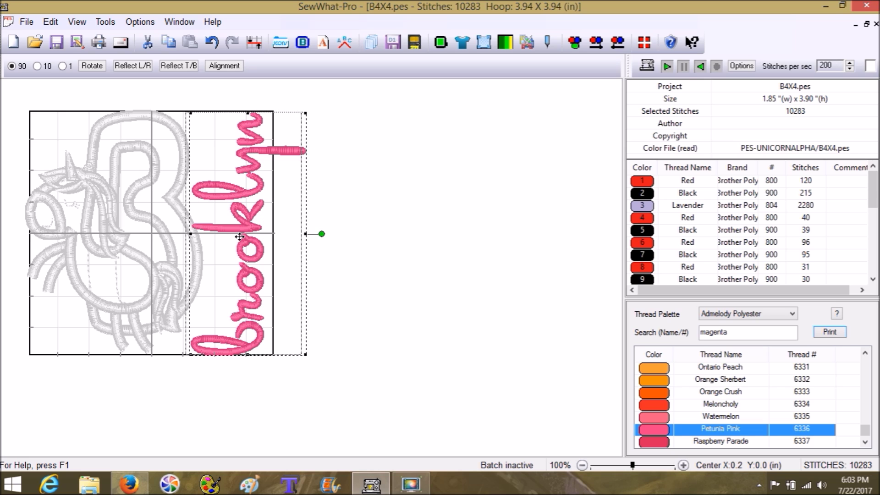
{"action": "left_click_drag", "start_coordinate": [234, 235], "coordinate": [210, 234]}
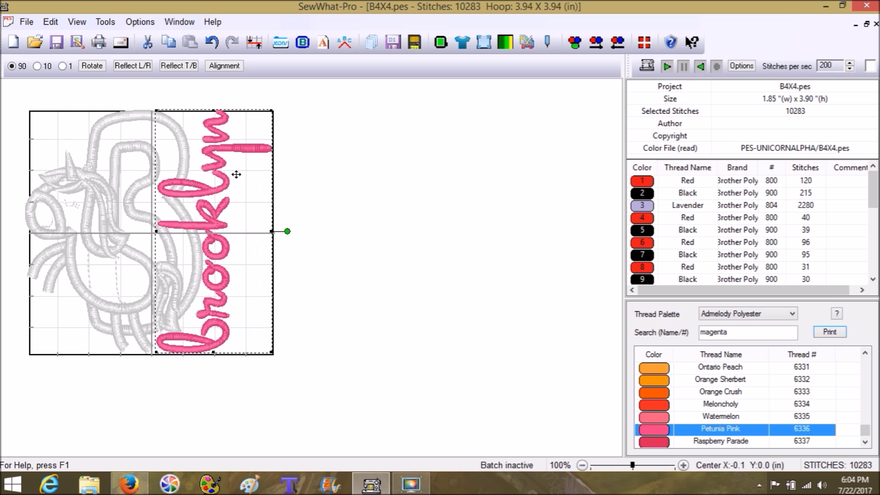
{"action": "left_click_drag", "start_coordinate": [214, 226], "coordinate": [260, 226]}
{"action": "left_click_drag", "start_coordinate": [260, 228], "coordinate": [214, 232]}
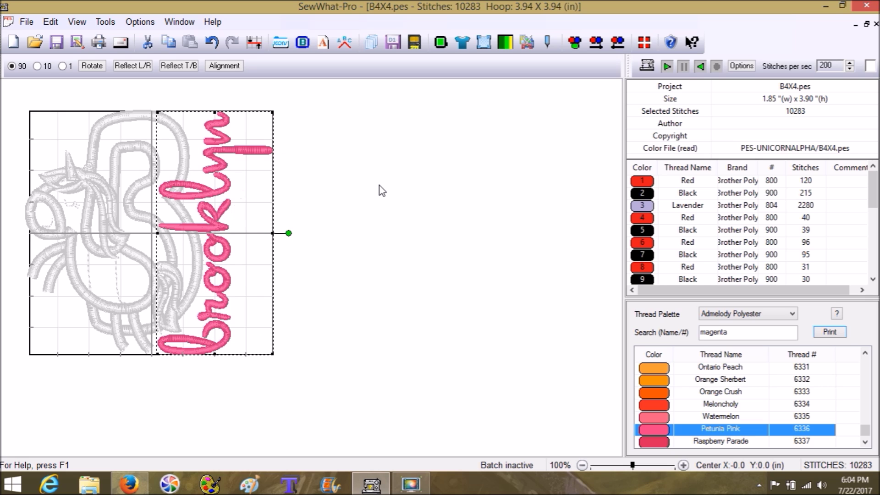
{"action": "left_click", "coordinate": [359, 195]}
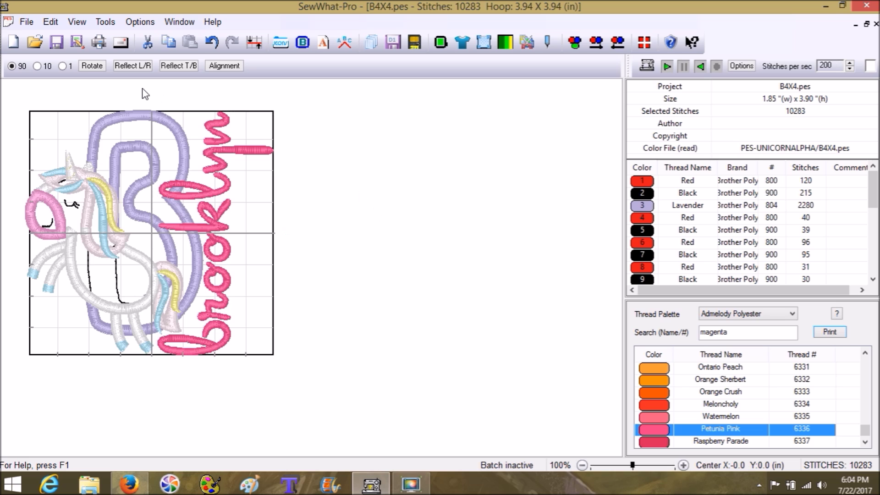
- Select only the name, thread 22, shift it right until it clears the letter B, and clear the selection
{"action": "left_click", "coordinate": [209, 221]}
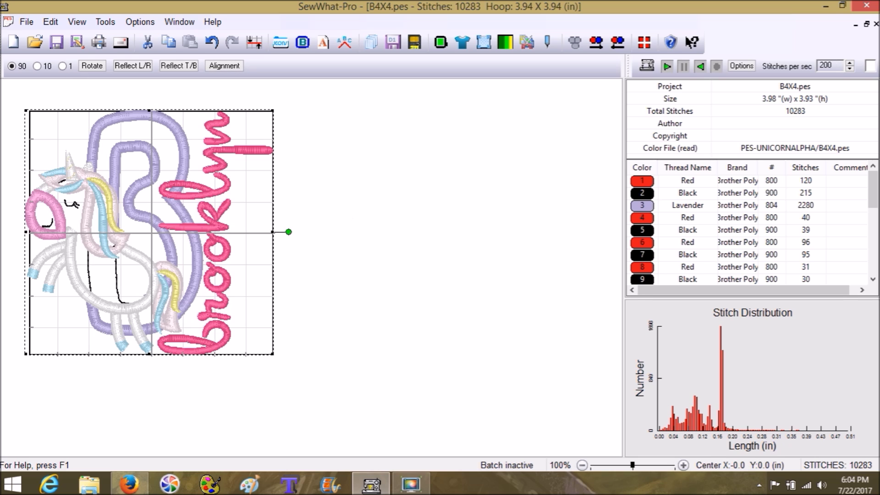
{"action": "left_click_drag", "start_coordinate": [872, 190], "coordinate": [873, 254]}
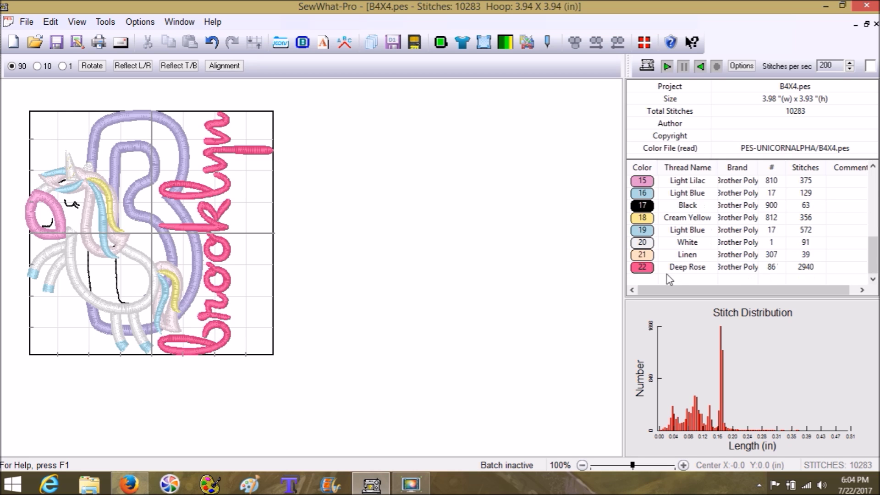
{"action": "left_click", "coordinate": [217, 280]}
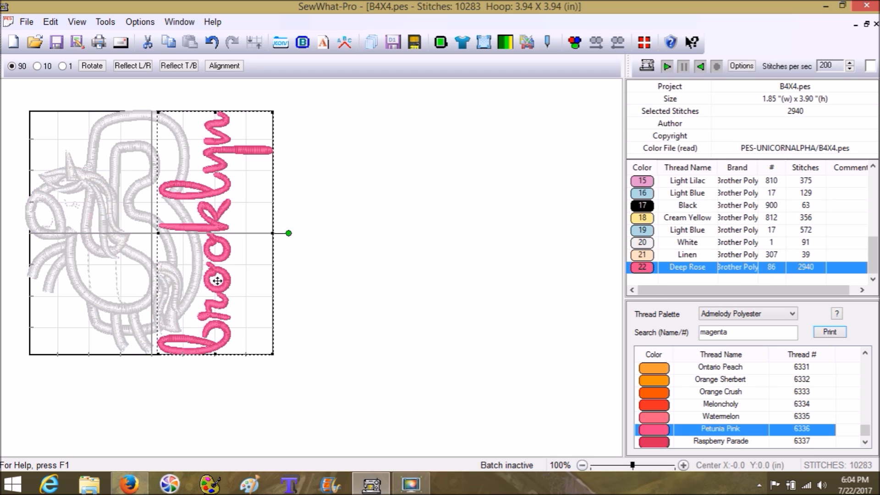
{"action": "left_click_drag", "start_coordinate": [221, 282], "coordinate": [256, 280]}
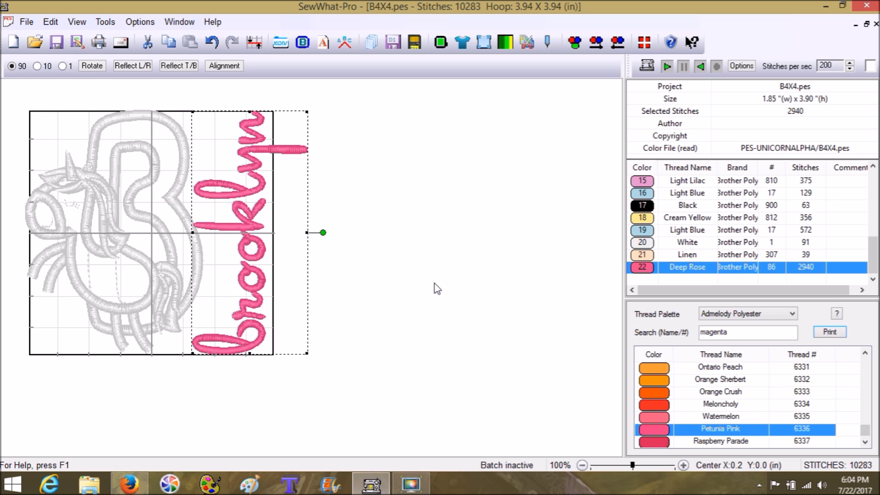
{"action": "left_click", "coordinate": [390, 305]}
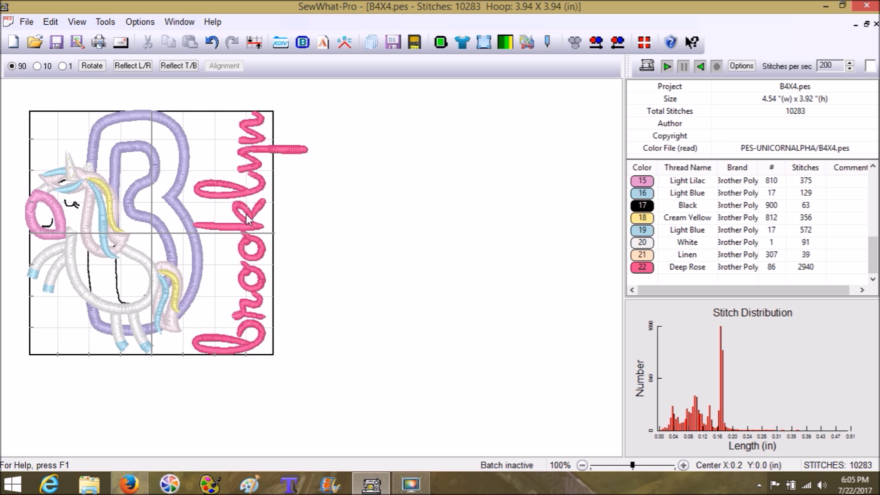
- Try to save the design on the Desktop under Unicorn plus the embroidered name, declining to save it for a larger hoop
{"action": "left_click", "coordinate": [32, 22]}
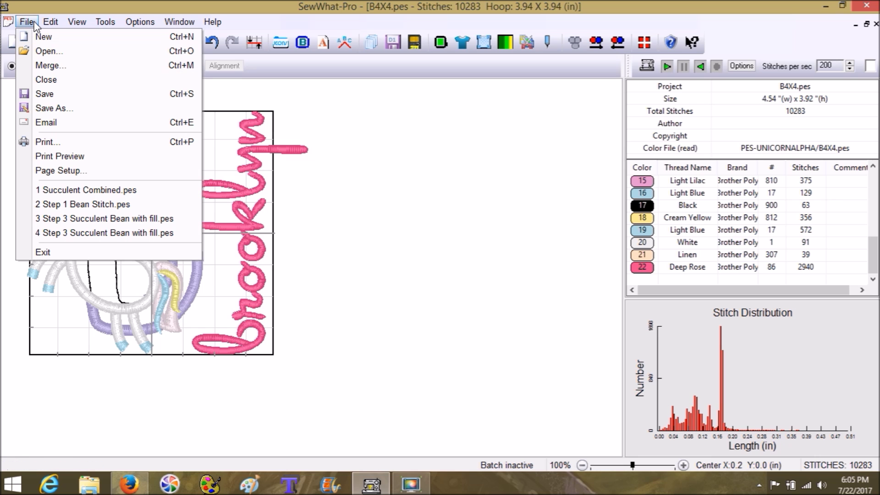
{"action": "left_click", "coordinate": [63, 108]}
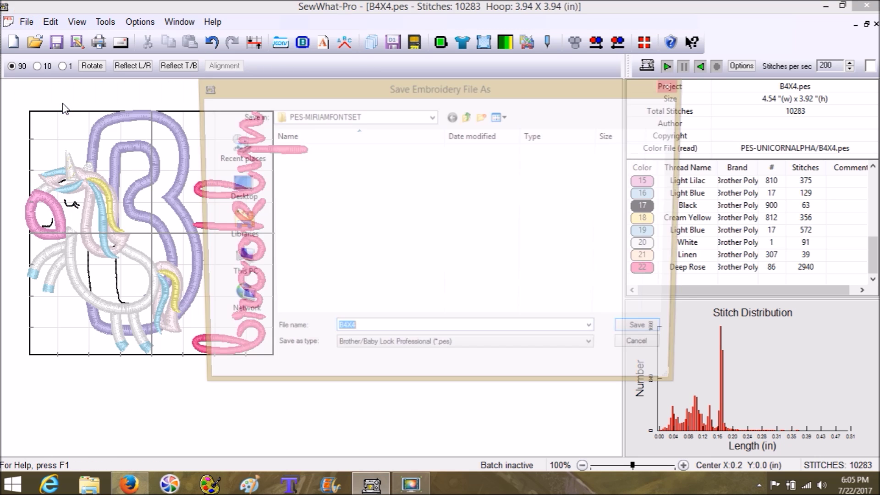
{"action": "left_click", "coordinate": [230, 195]}
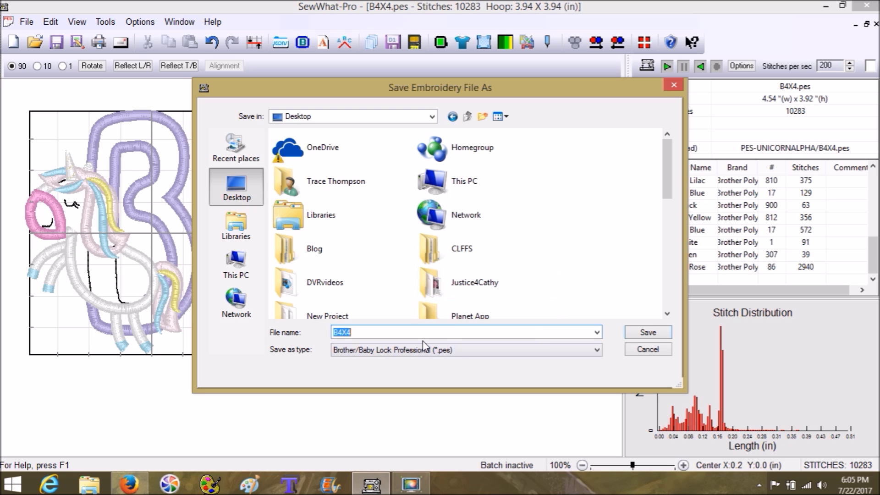
{"action": "type", "text": "Unicorn Brooklyn"}
{"action": "left_click_drag", "start_coordinate": [660, 201], "coordinate": [679, 285]}
{"action": "left_click", "coordinate": [646, 333]}
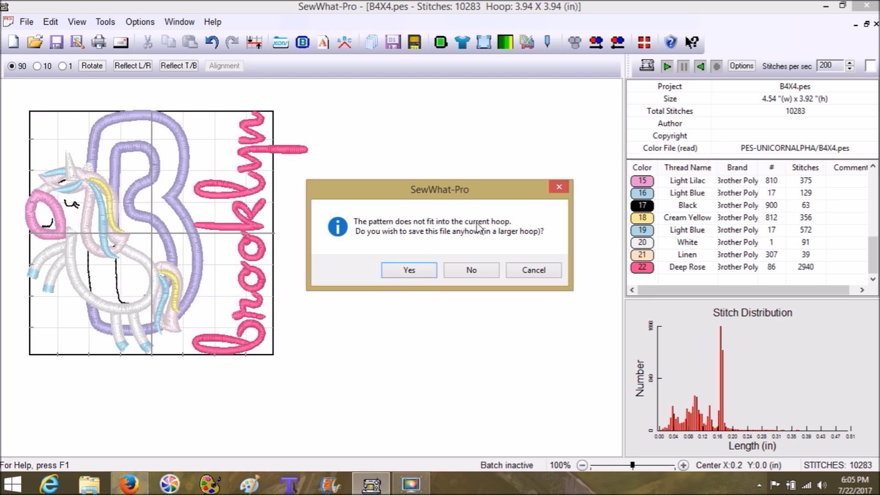
{"action": "left_click", "coordinate": [472, 271]}
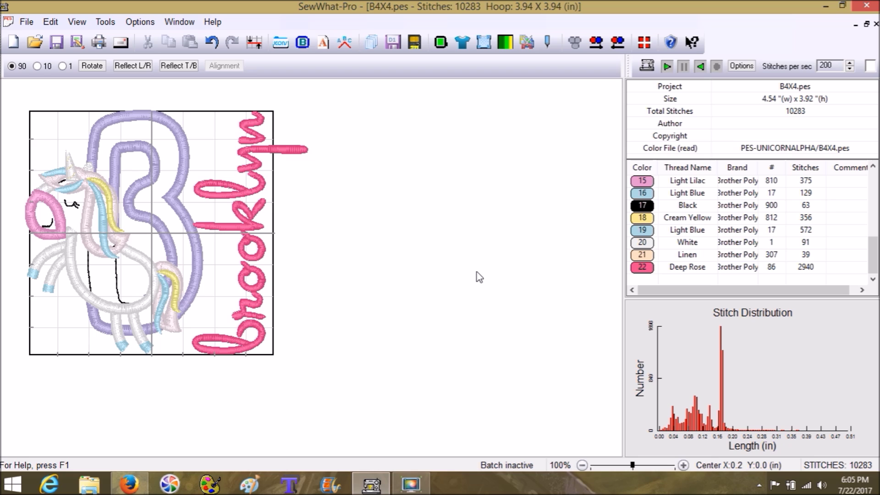